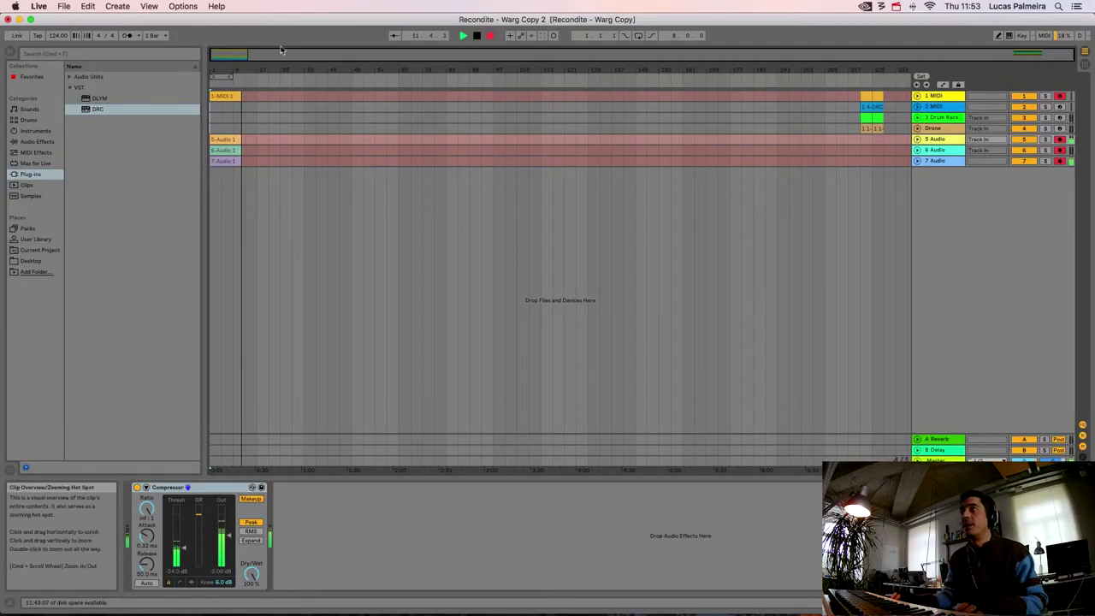
# Step: Load a DRC synth onto the first MIDI track and raise Master and Osc 1 to maximum, Pre-Gain partway and Osc 2 past halfway
pyautogui.moveTo(110, 112); pyautogui.dragTo(932, 99)
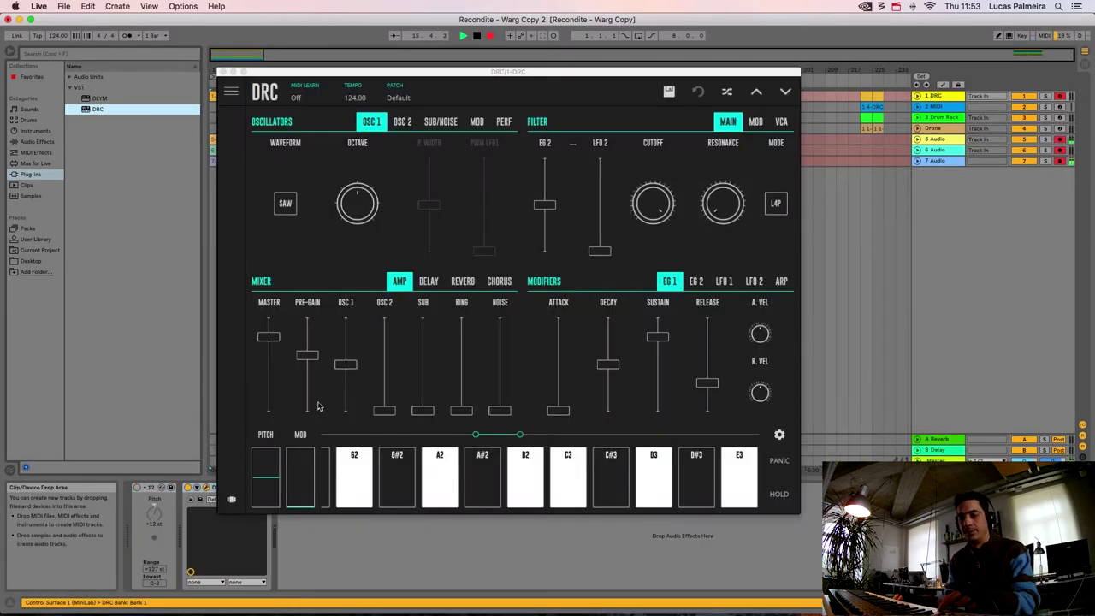
pyautogui.click(269, 339)
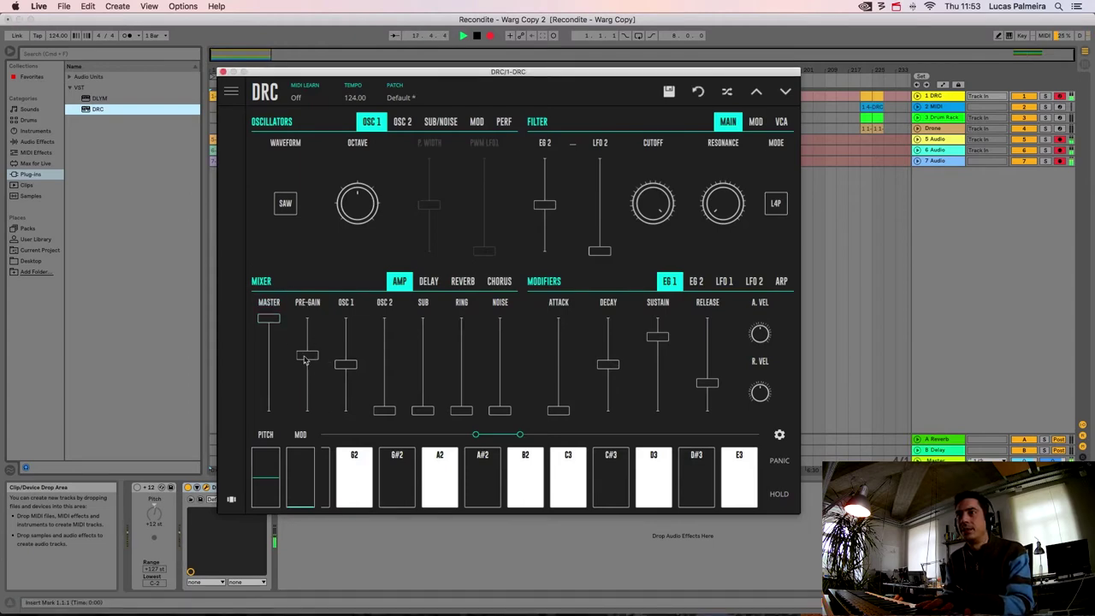
pyautogui.moveTo(305, 359); pyautogui.dragTo(310, 334)
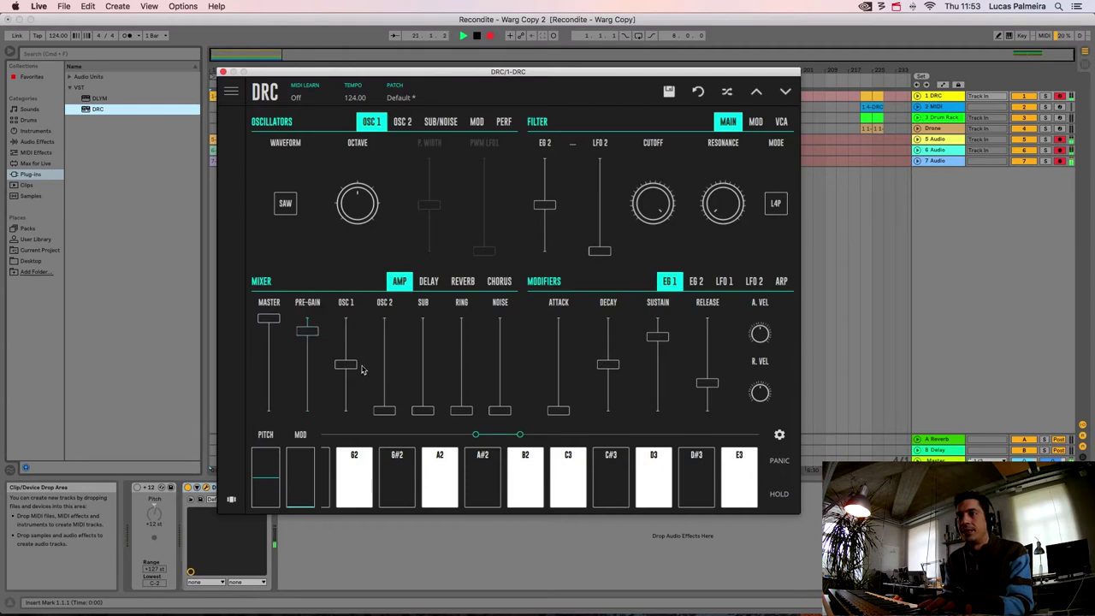
pyautogui.moveTo(351, 372); pyautogui.dragTo(367, 350)
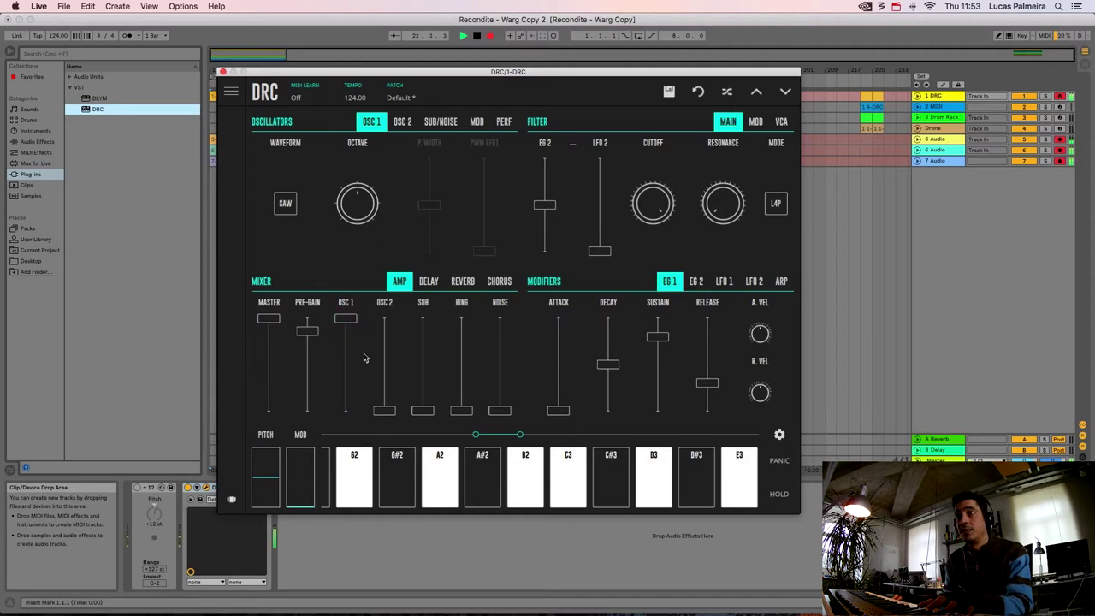
pyautogui.moveTo(387, 413); pyautogui.dragTo(386, 357)
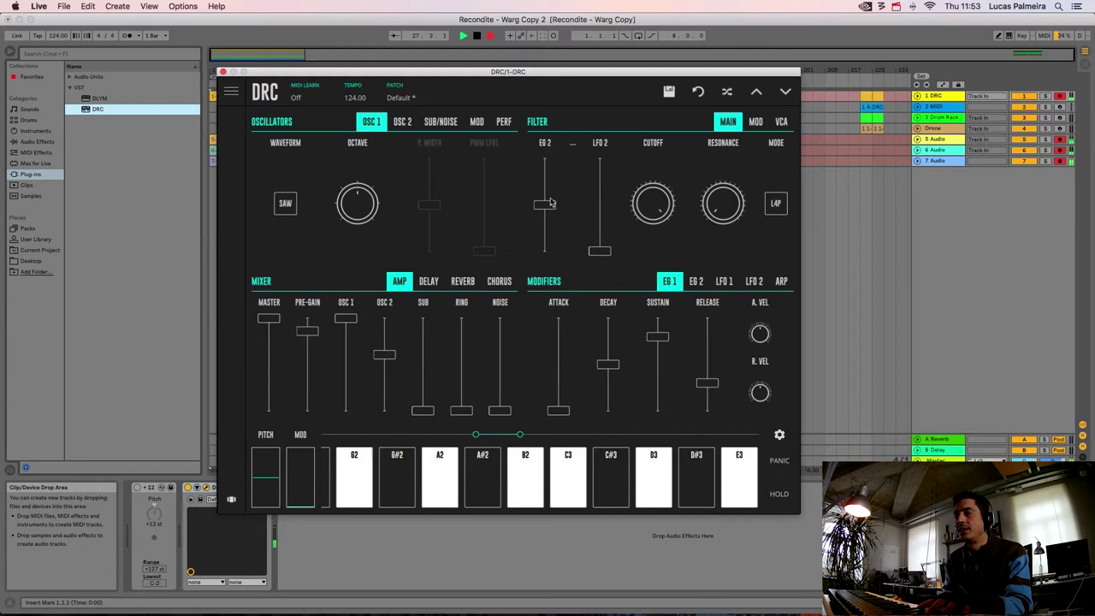
# Step: Lower the filter's EG 2 amount and cutoff, raise its resonance slightly, and change the synth's performance voice mode
pyautogui.moveTo(544, 209); pyautogui.dragTo(545, 237)
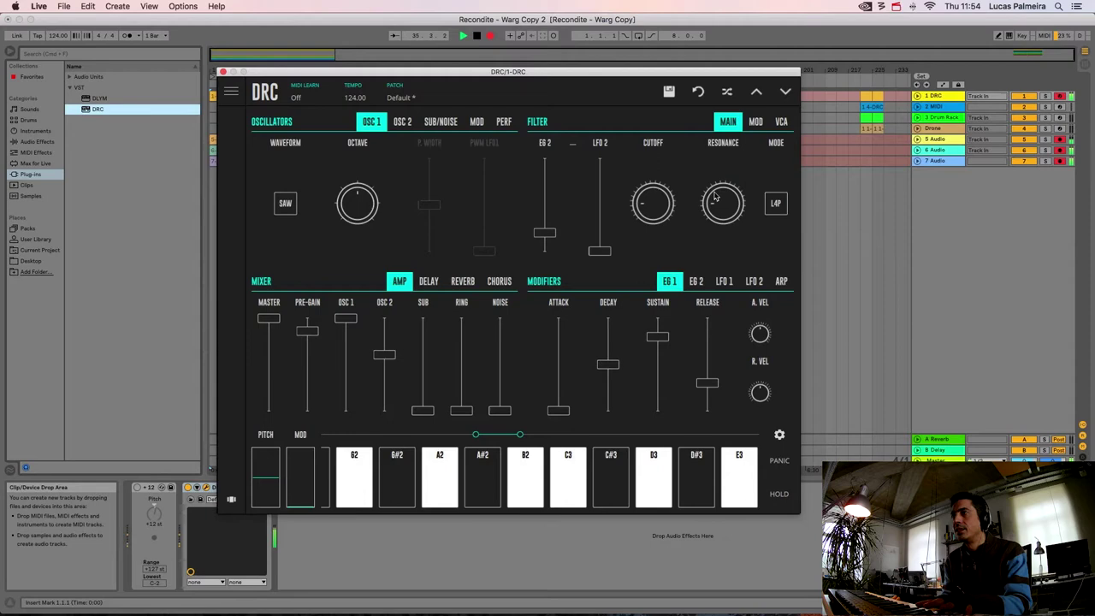
pyautogui.click(504, 122)
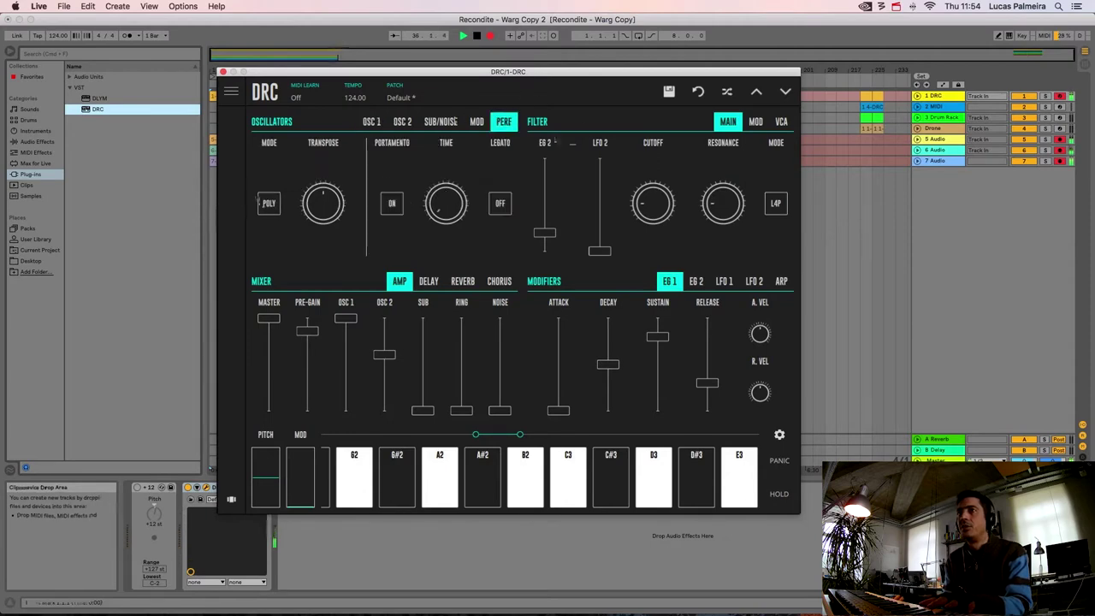
pyautogui.click(270, 202)
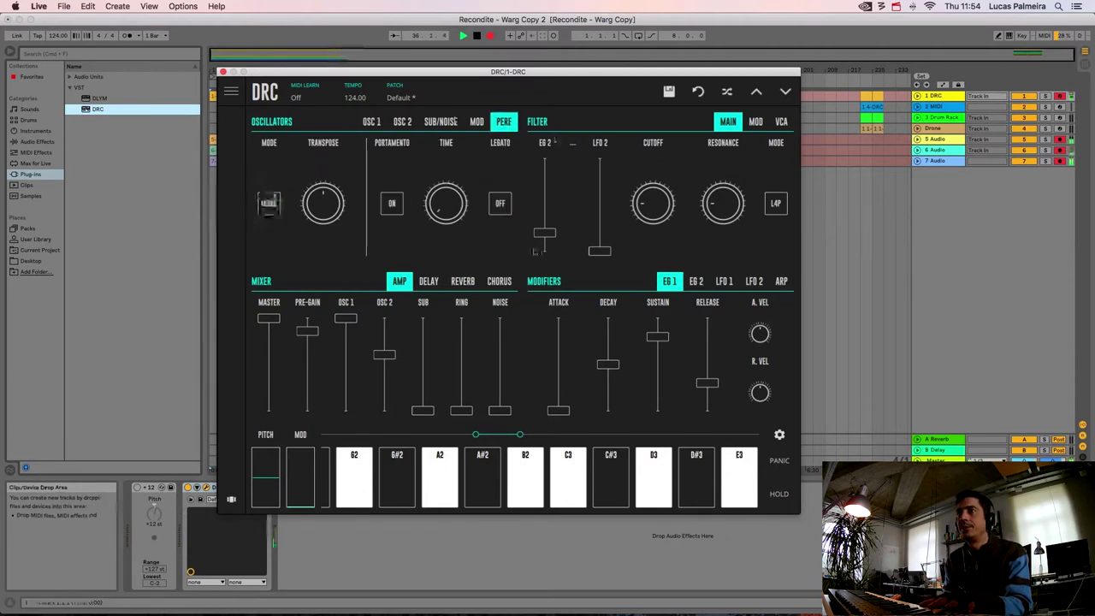
pyautogui.click(372, 122)
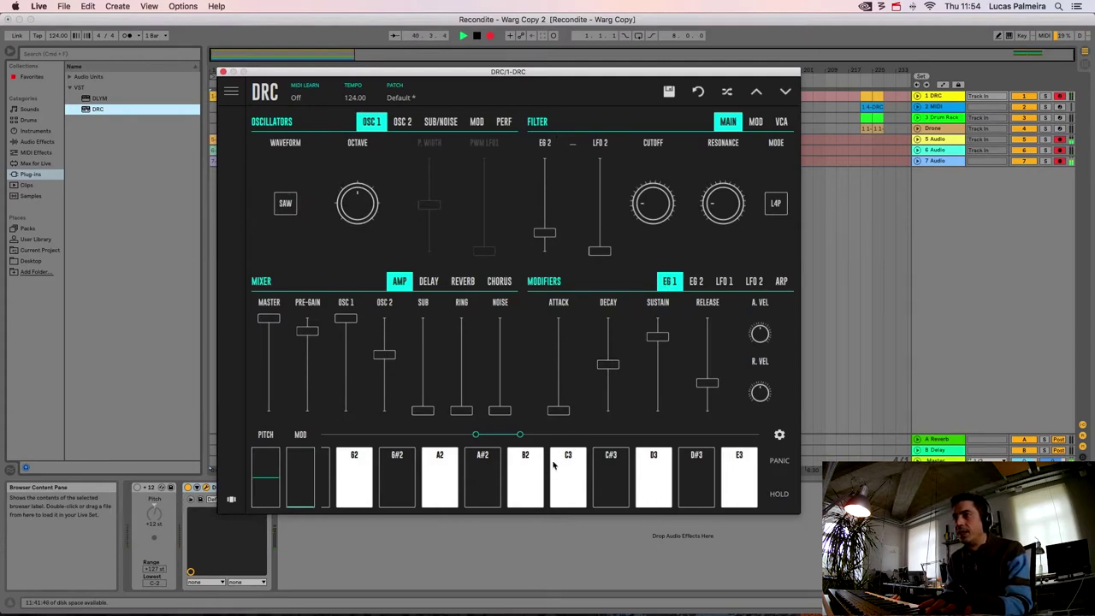
# Step: Lower EG 1's decay, sustain and release, and adjust EG 2 with decay about 0.3, slightly lower sustain and slightly higher release
pyautogui.moveTo(610, 368); pyautogui.dragTo(611, 378)
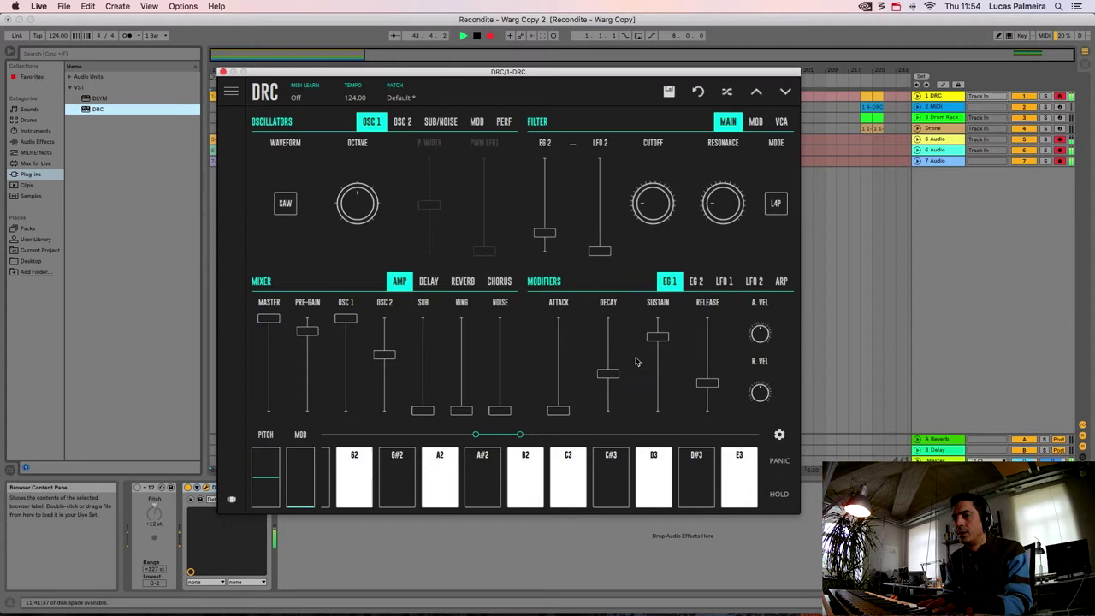
pyautogui.moveTo(660, 344); pyautogui.dragTo(707, 398)
pyautogui.click(695, 284)
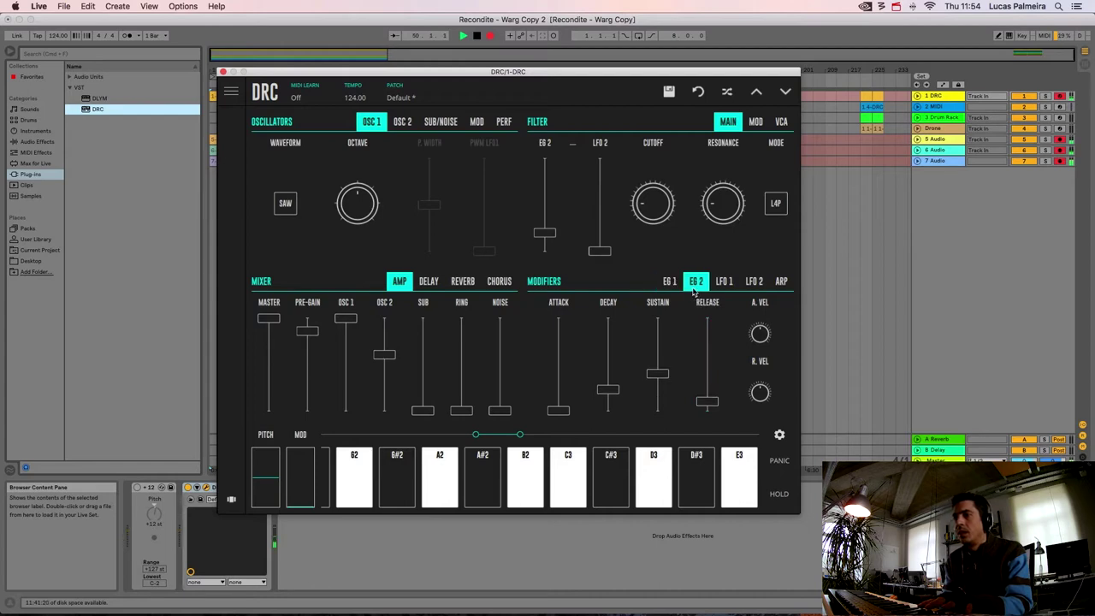
pyautogui.moveTo(609, 394); pyautogui.dragTo(611, 388)
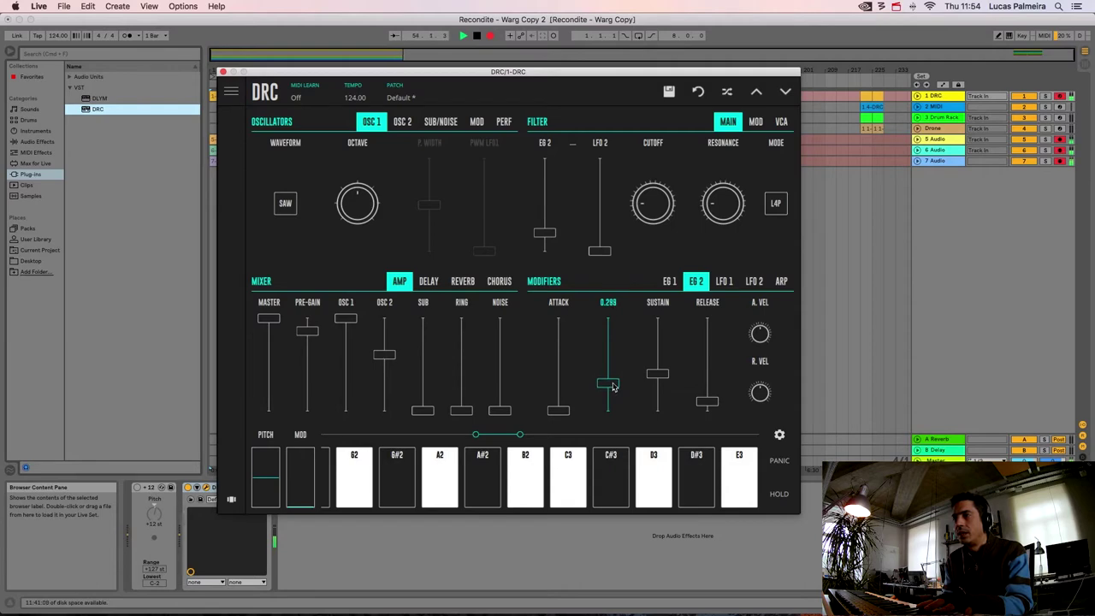
pyautogui.moveTo(664, 378); pyautogui.dragTo(661, 388)
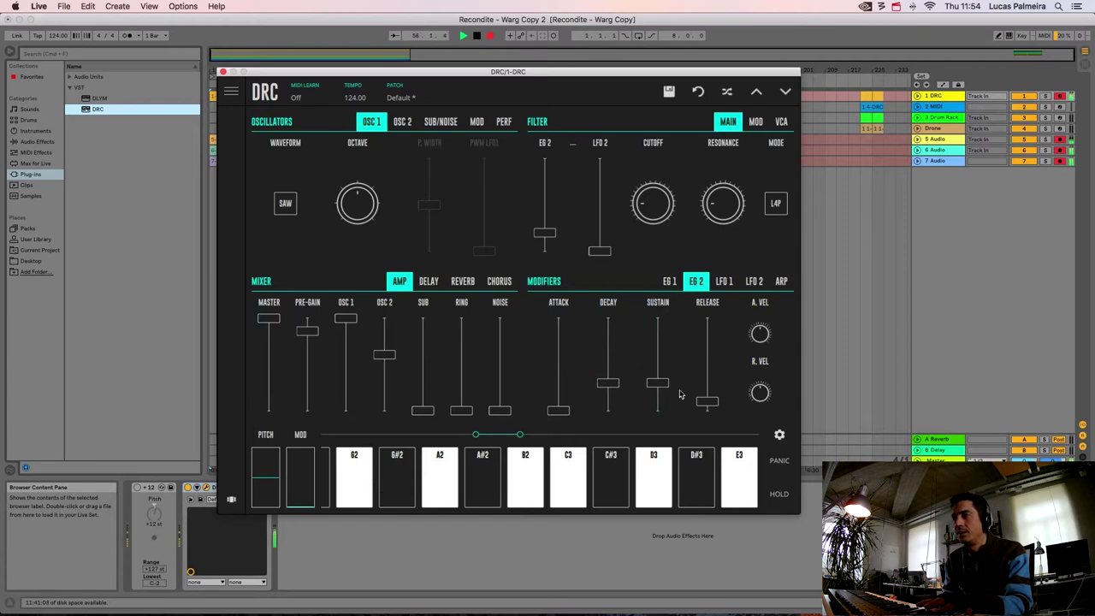
pyautogui.moveTo(708, 402); pyautogui.dragTo(708, 397)
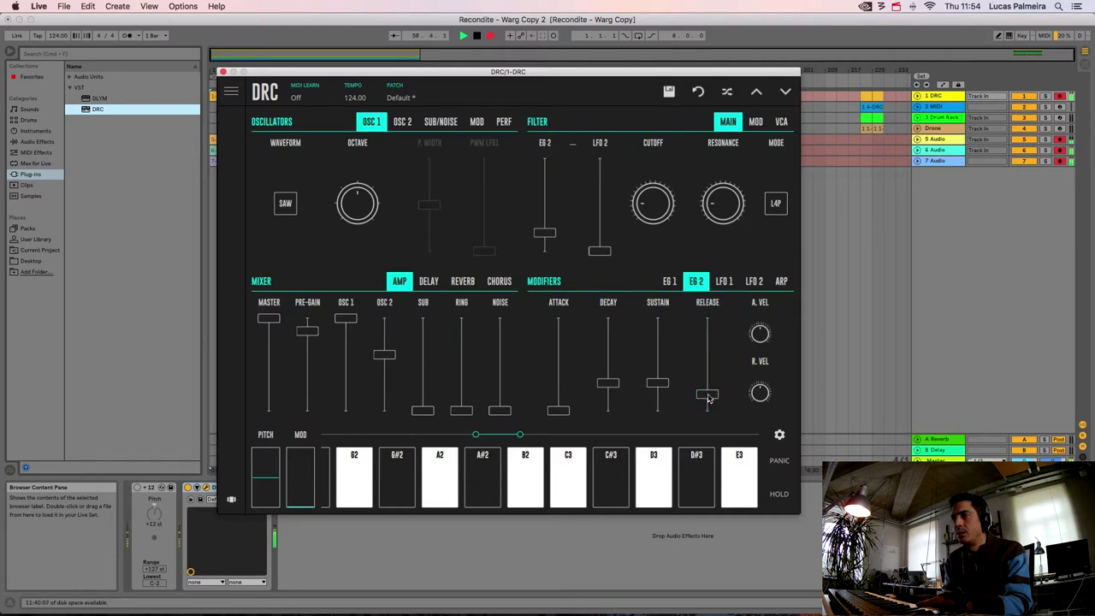
# Step: Enable the chorus in ANA mode with lower rate and depth, and close the synth's window
pyautogui.click(495, 284)
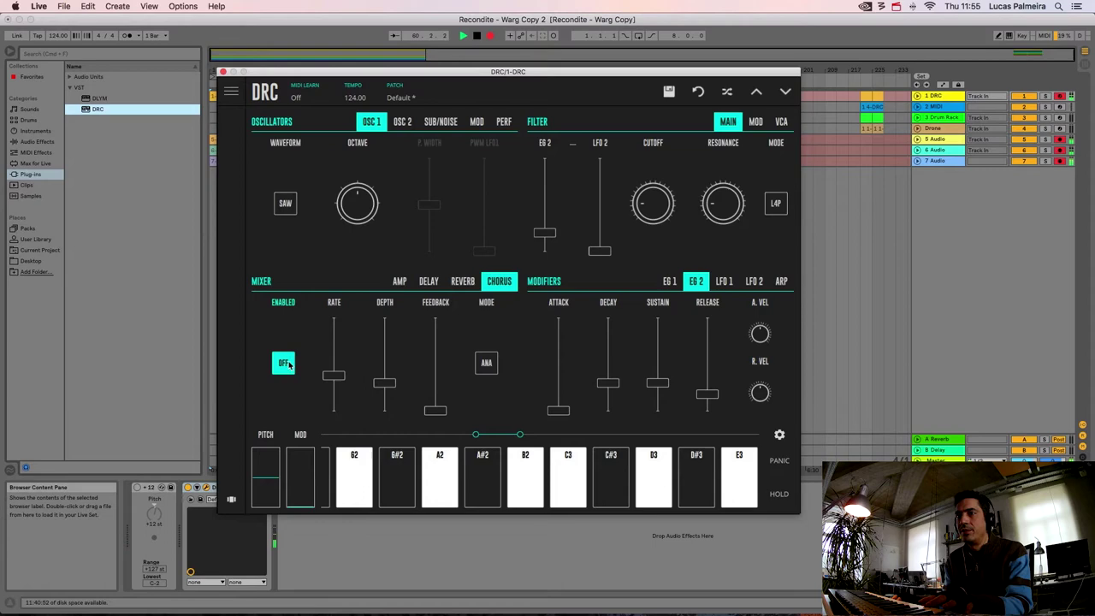
pyautogui.moveTo(335, 382); pyautogui.dragTo(387, 395)
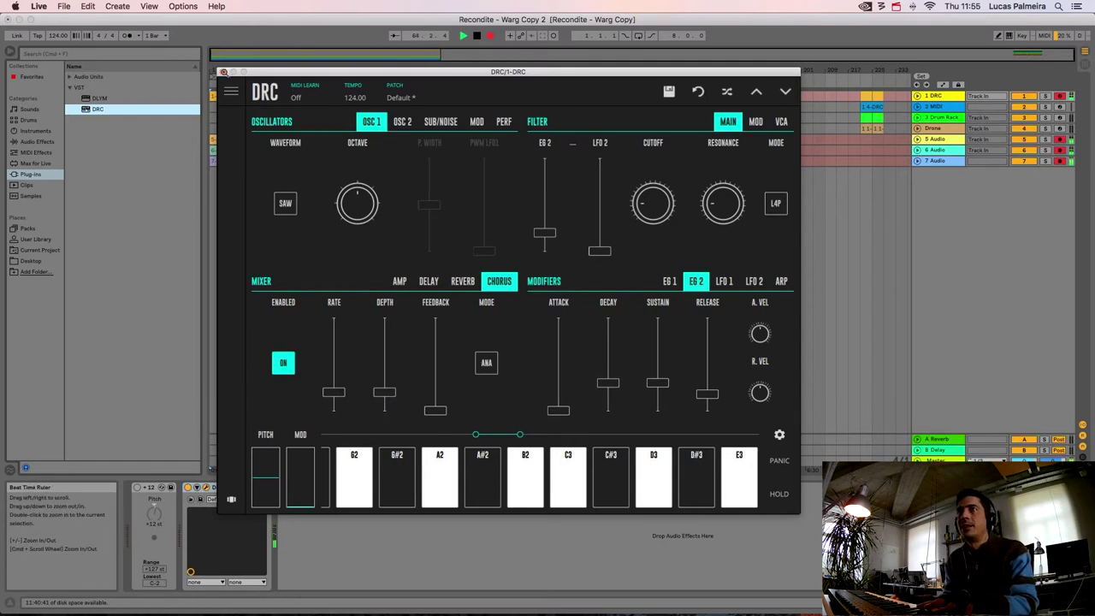
pyautogui.click(224, 72)
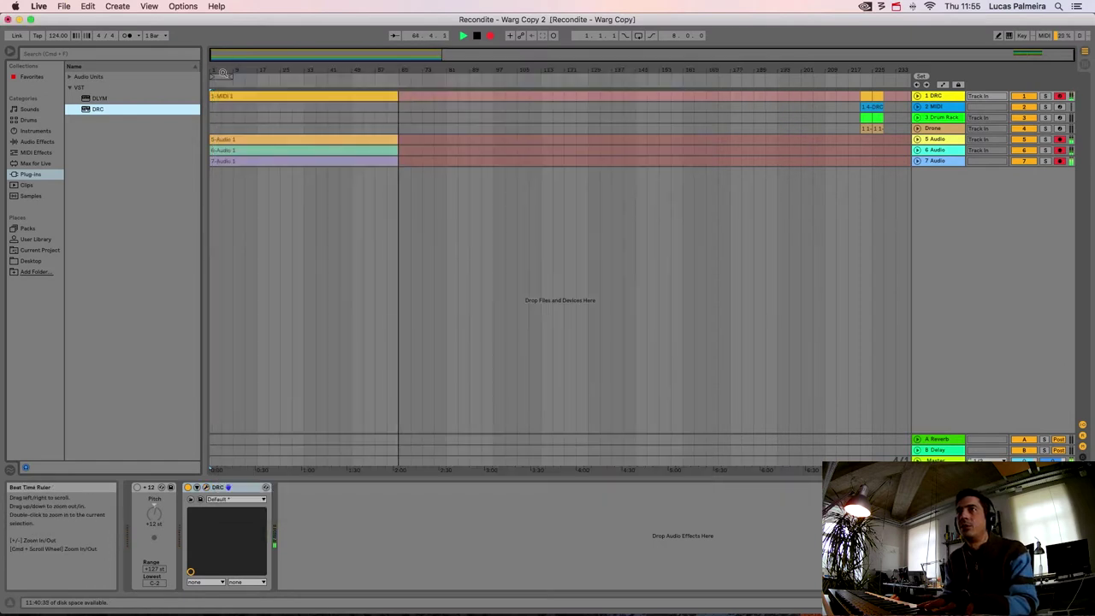
# Step: Arm the second MIDI track for recording and load another DRC synth onto it
pyautogui.click(1060, 106)
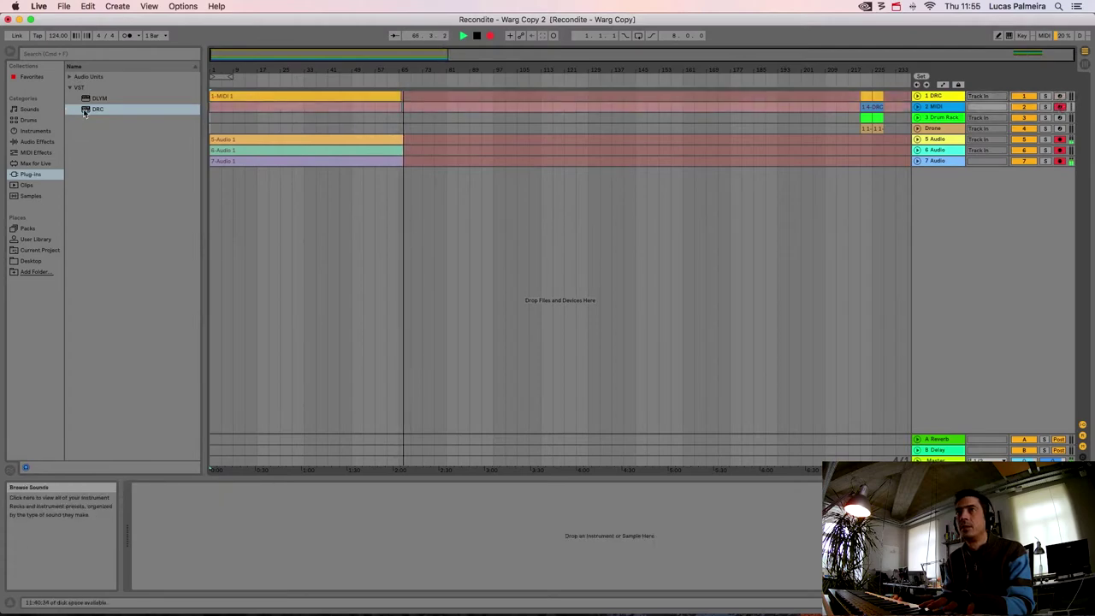
pyautogui.click(85, 111)
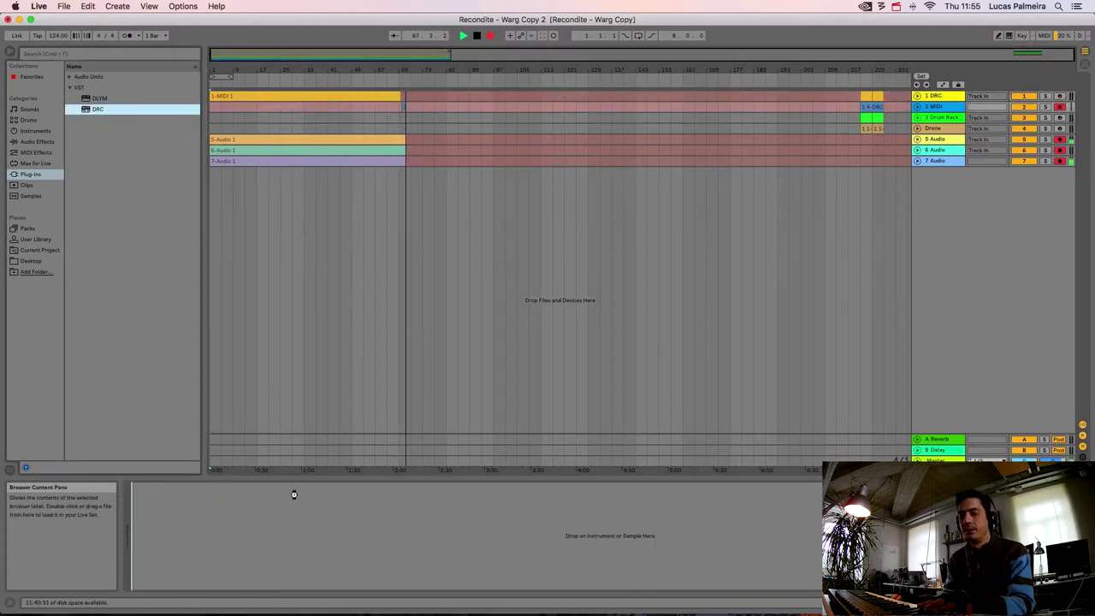
pyautogui.press('Return')
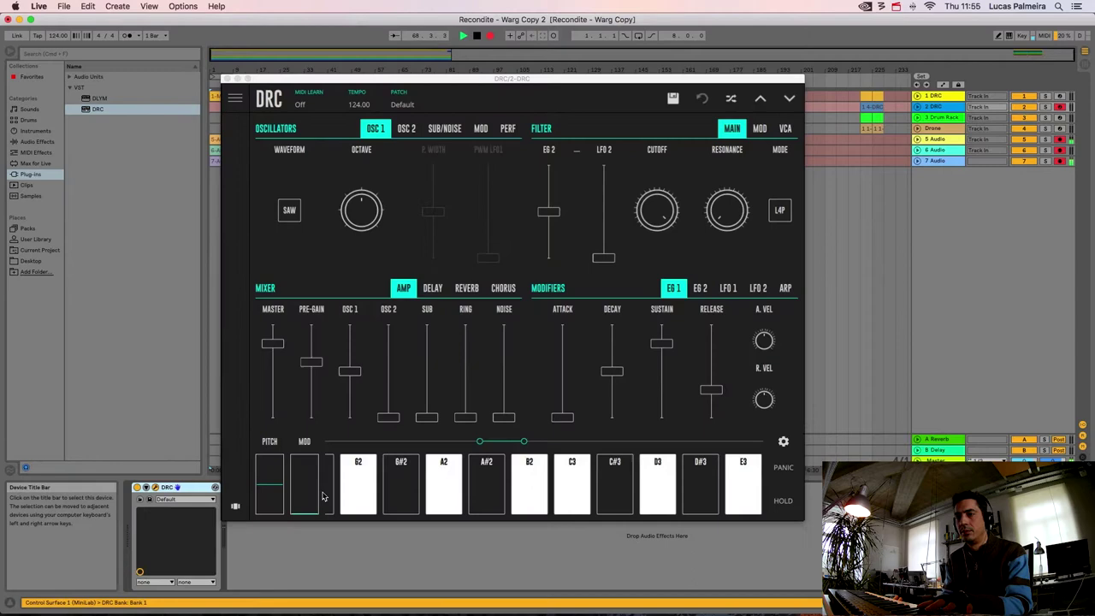
# Step: Set the second DRC's Master level to maximum, Pre-Gain to about 0.75 and Osc 1 to about 0.6
pyautogui.moveTo(276, 342); pyautogui.dragTo(273, 325)
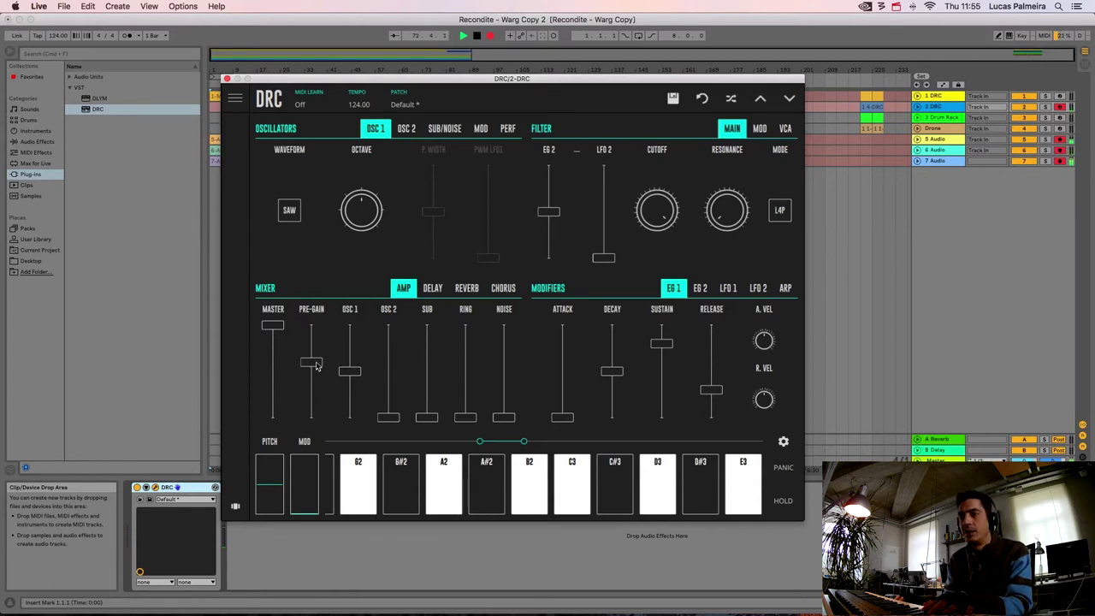
pyautogui.moveTo(315, 365); pyautogui.dragTo(317, 353)
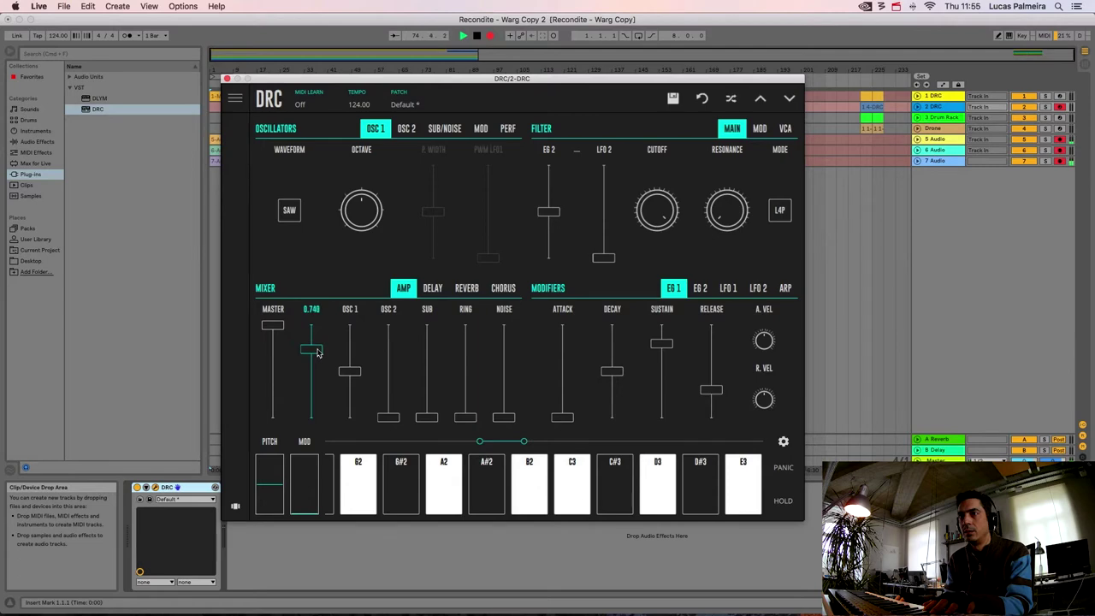
pyautogui.moveTo(317, 352); pyautogui.dragTo(349, 366)
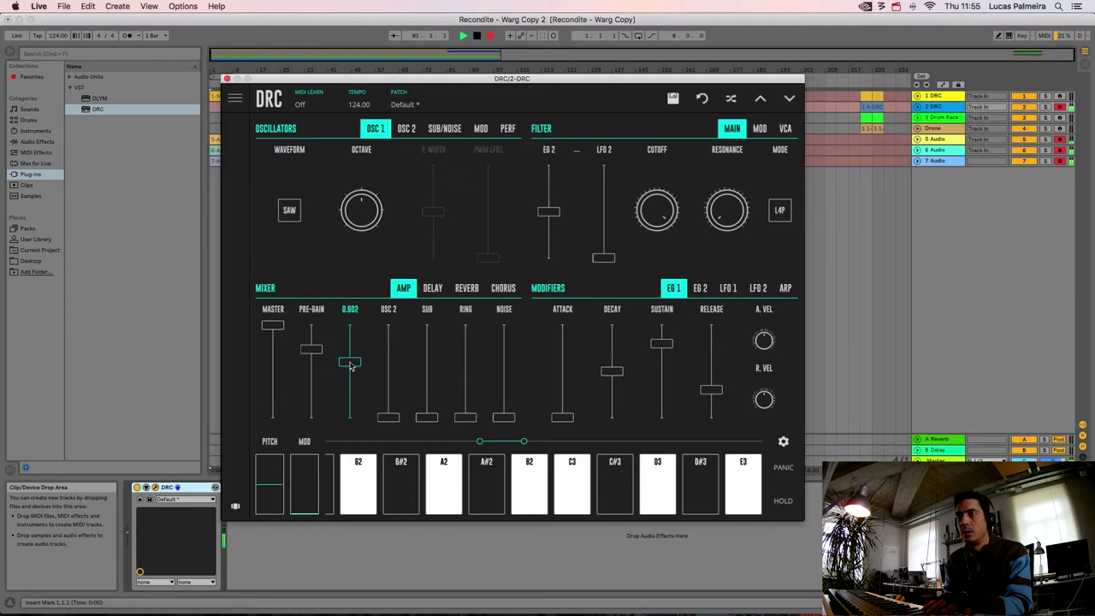
pyautogui.moveTo(349, 366); pyautogui.dragTo(349, 366)
# Step: Switch Osc 1 to the SQR waveform, raise its octave and pulse width, and add just over half of PWM modulation from LFO 1
pyautogui.click(297, 217)
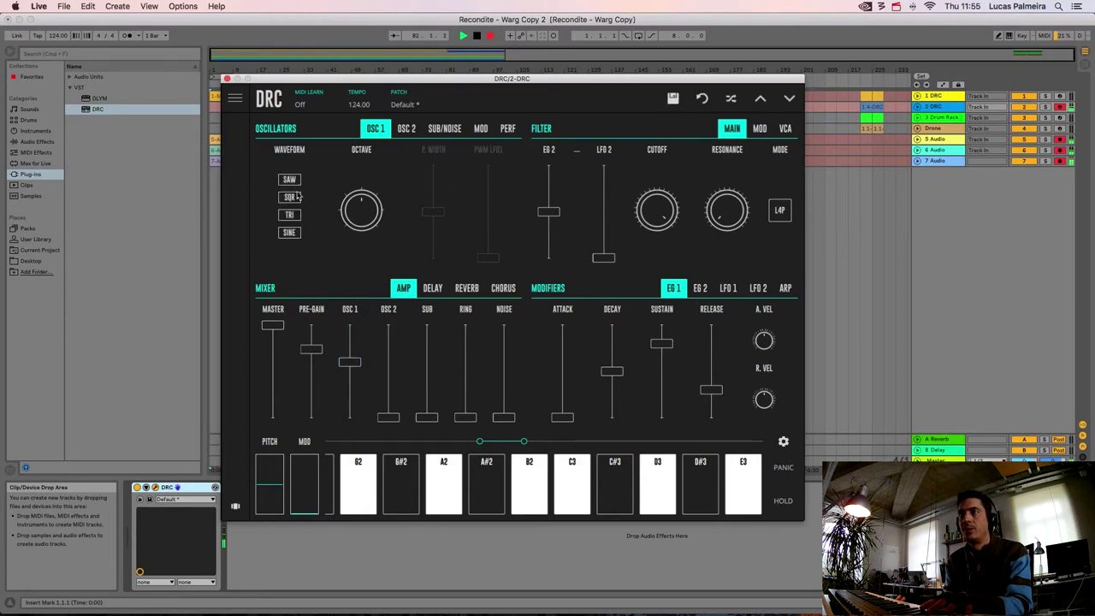
pyautogui.click(295, 198)
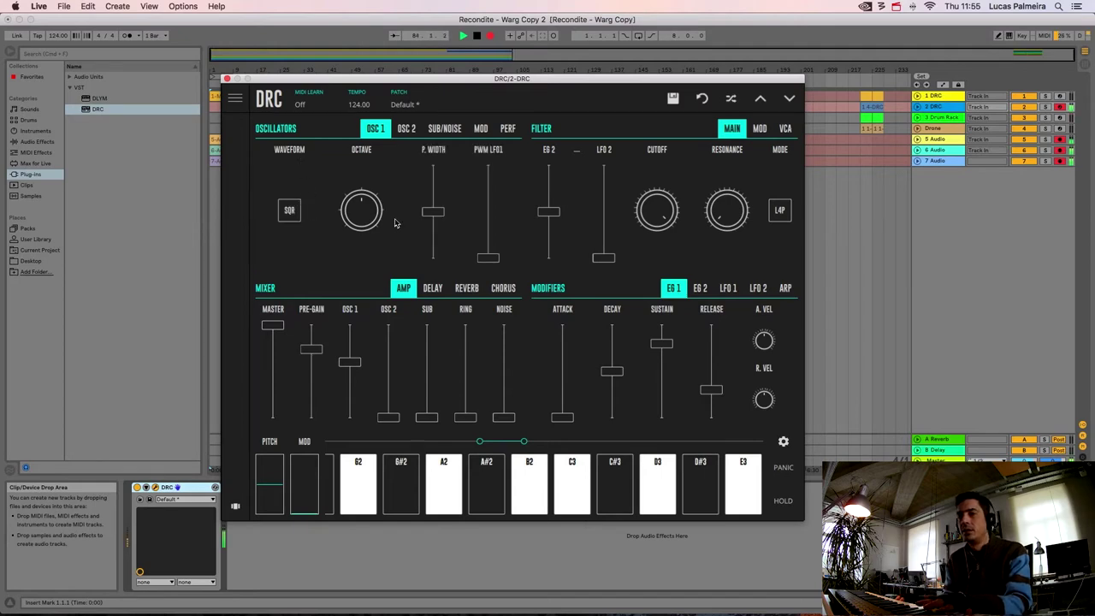
pyautogui.moveTo(362, 214); pyautogui.dragTo(441, 186)
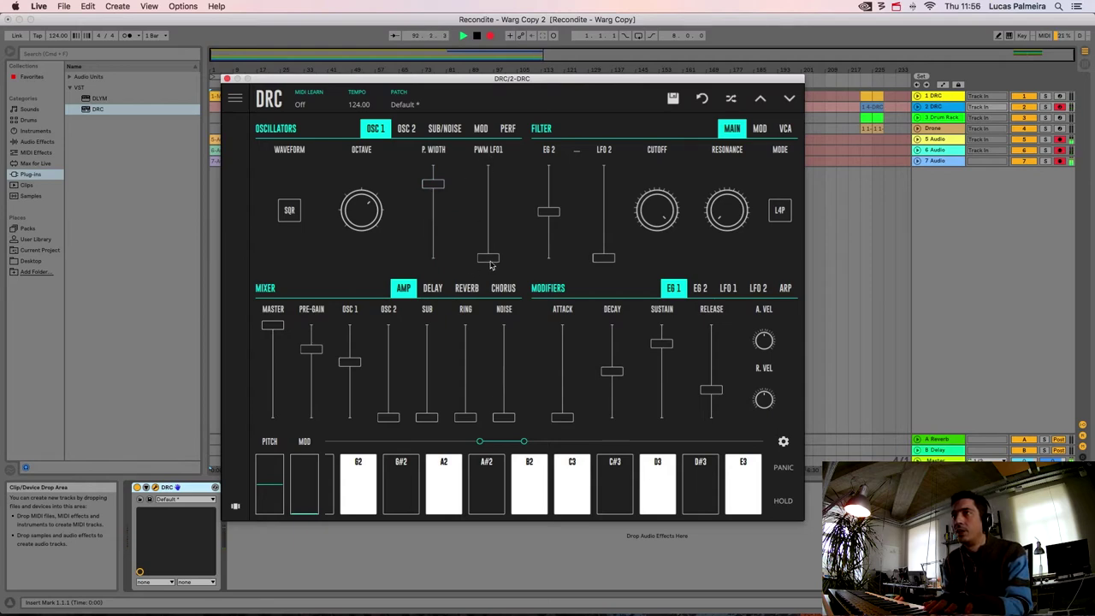
pyautogui.moveTo(490, 259); pyautogui.dragTo(490, 205)
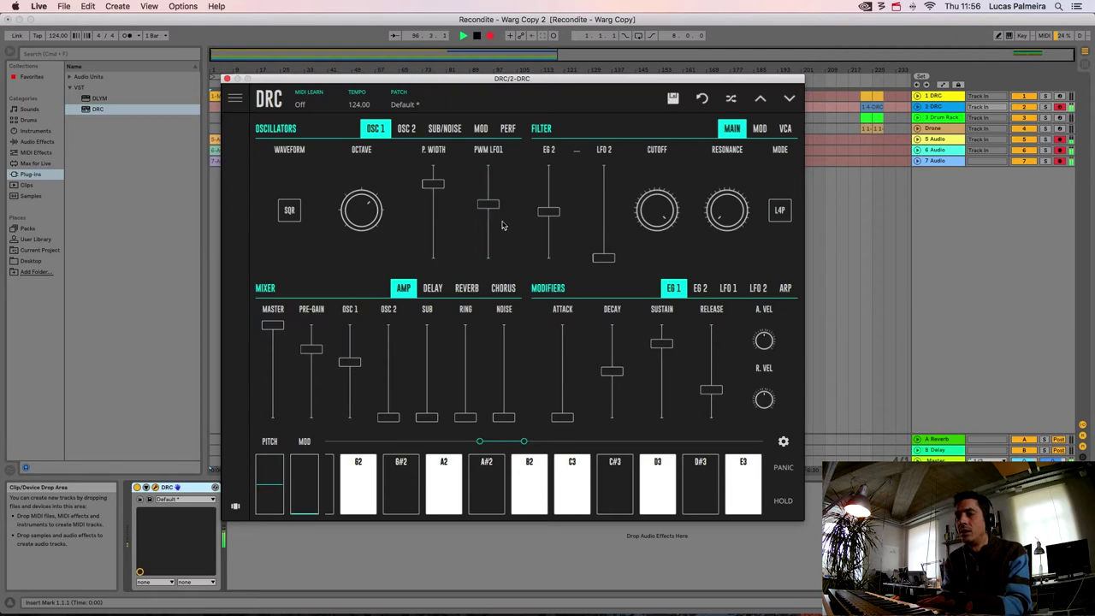
# Step: Set LFO 1's rate to about 0.5 and add a slight amount of LFO 1 modulation to both oscillators
pyautogui.click(727, 289)
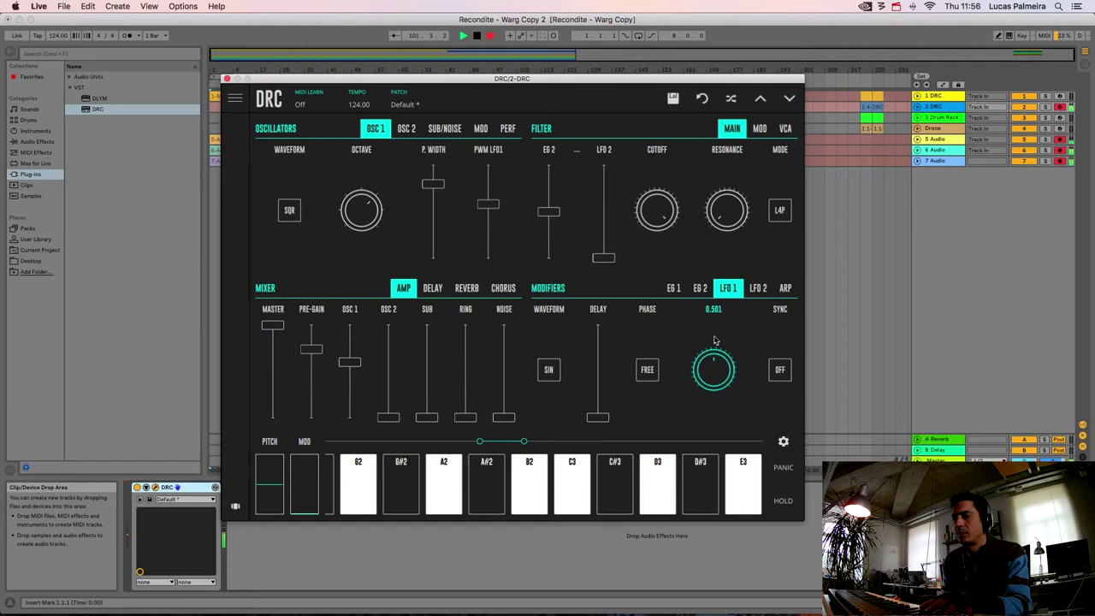
pyautogui.moveTo(717, 334); pyautogui.dragTo(713, 385)
pyautogui.click(480, 128)
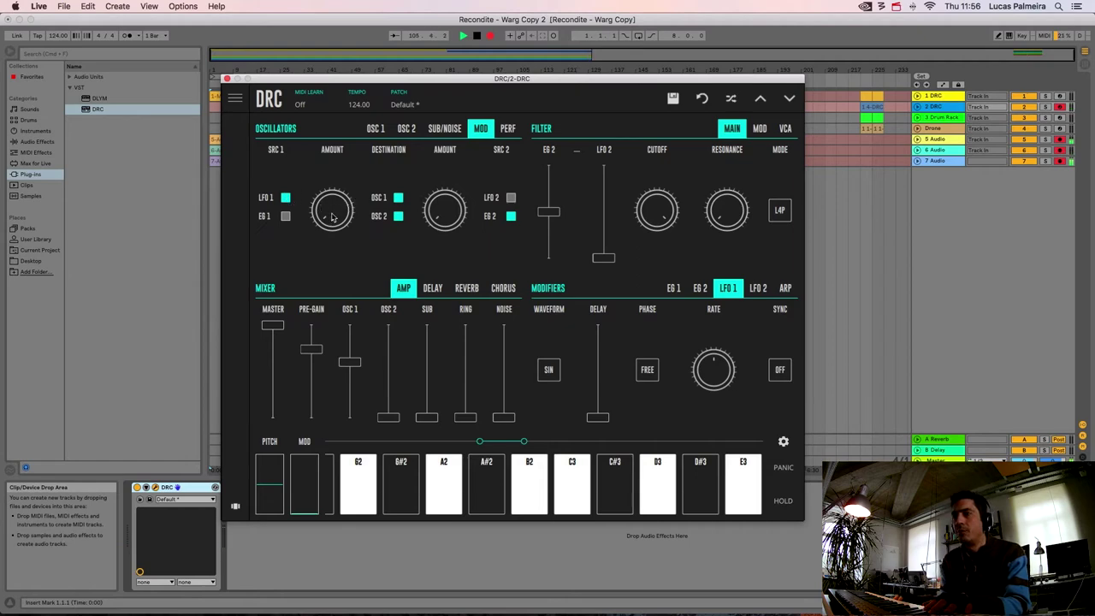
pyautogui.moveTo(333, 216)
pyautogui.mouseDown()
pyautogui.moveTo(327, 153)
pyautogui.moveTo(333, 219)
pyautogui.mouseUp()
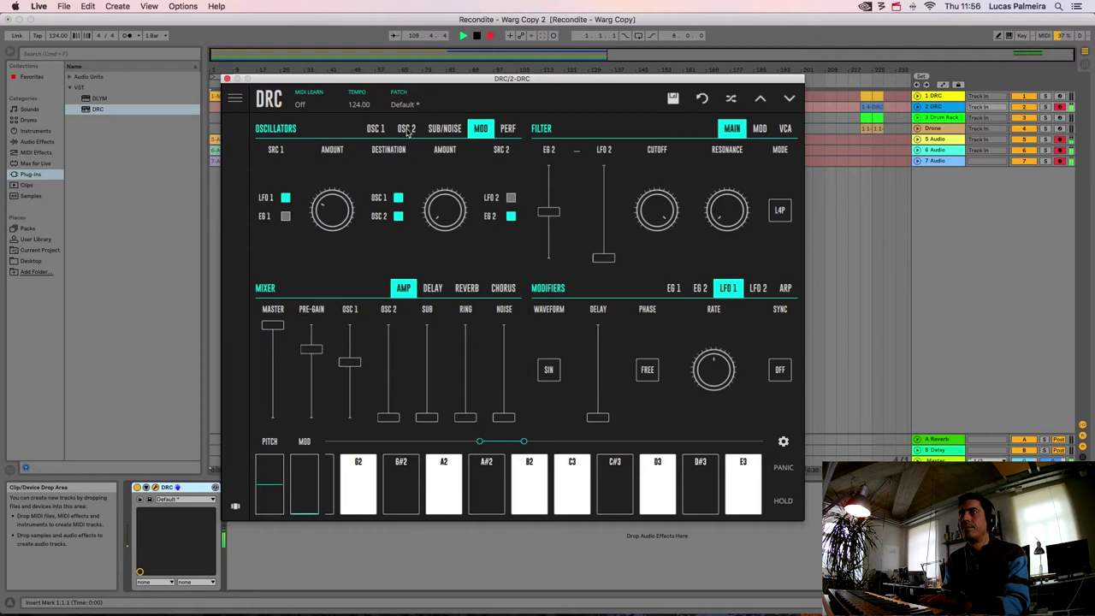
# Step: Lower Osc 2's octave to the centre position, and raise the Osc 2 level to about 0.6 and the noise level to about two thirds
pyautogui.click(407, 130)
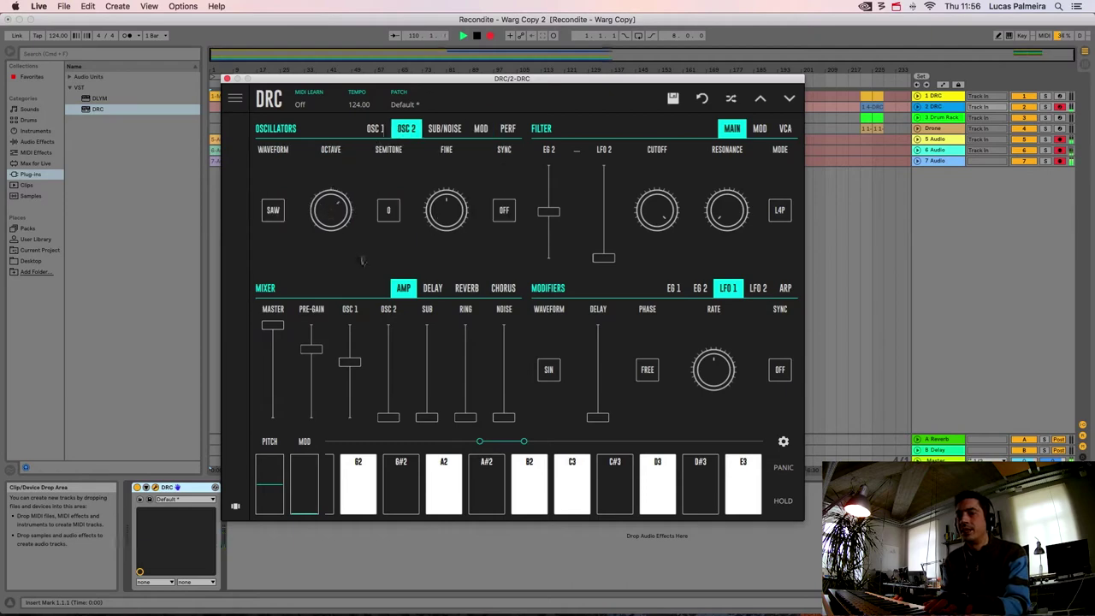
pyautogui.moveTo(332, 230); pyautogui.dragTo(325, 247)
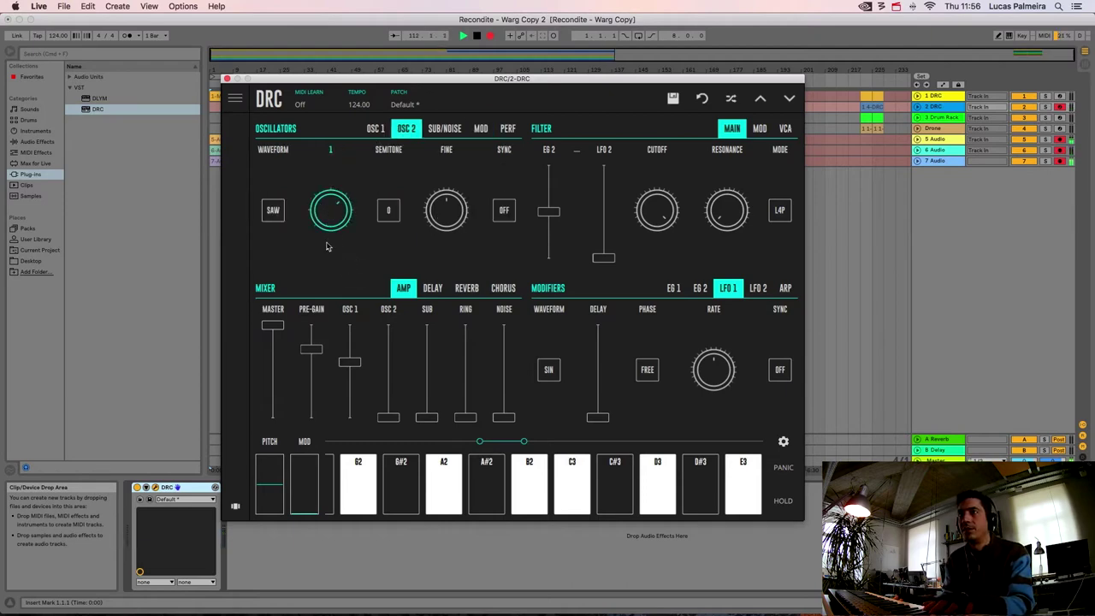
pyautogui.moveTo(354, 283); pyautogui.dragTo(354, 283)
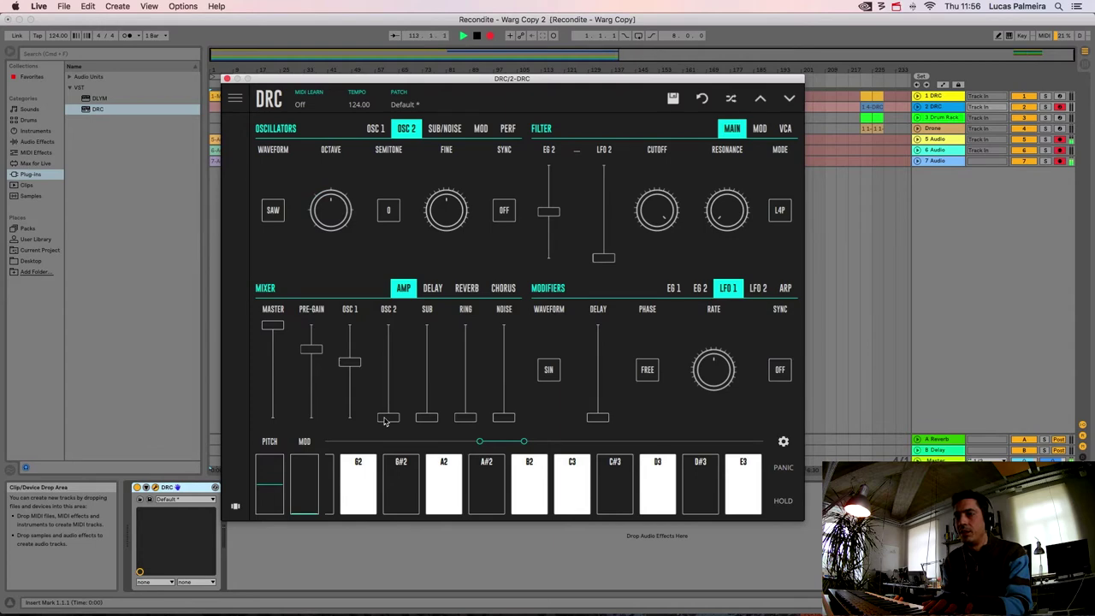
pyautogui.moveTo(383, 417); pyautogui.dragTo(389, 365)
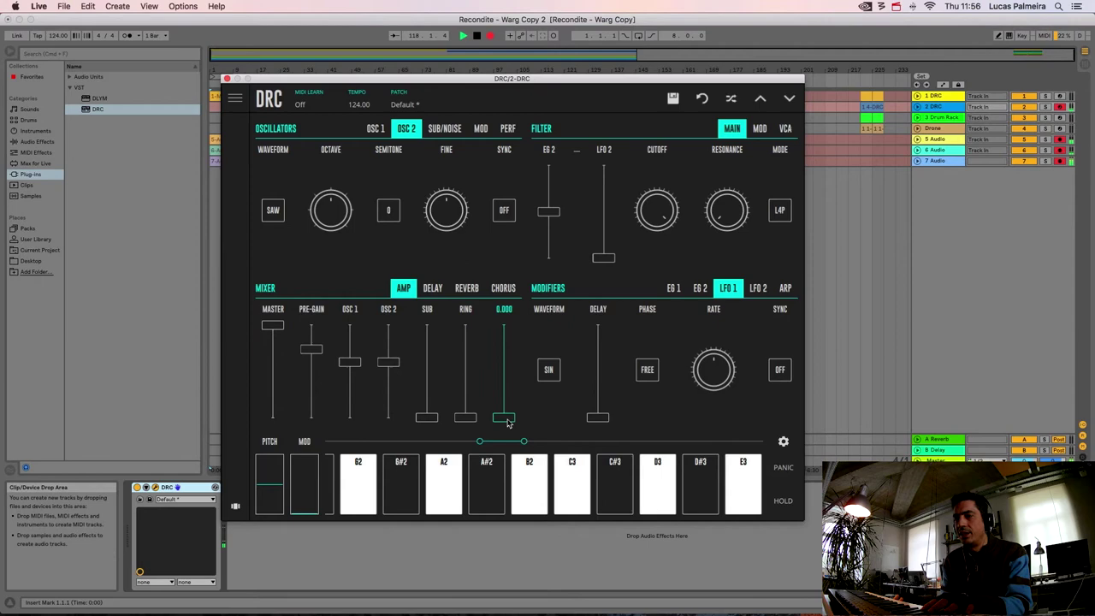
pyautogui.moveTo(507, 422); pyautogui.dragTo(511, 357)
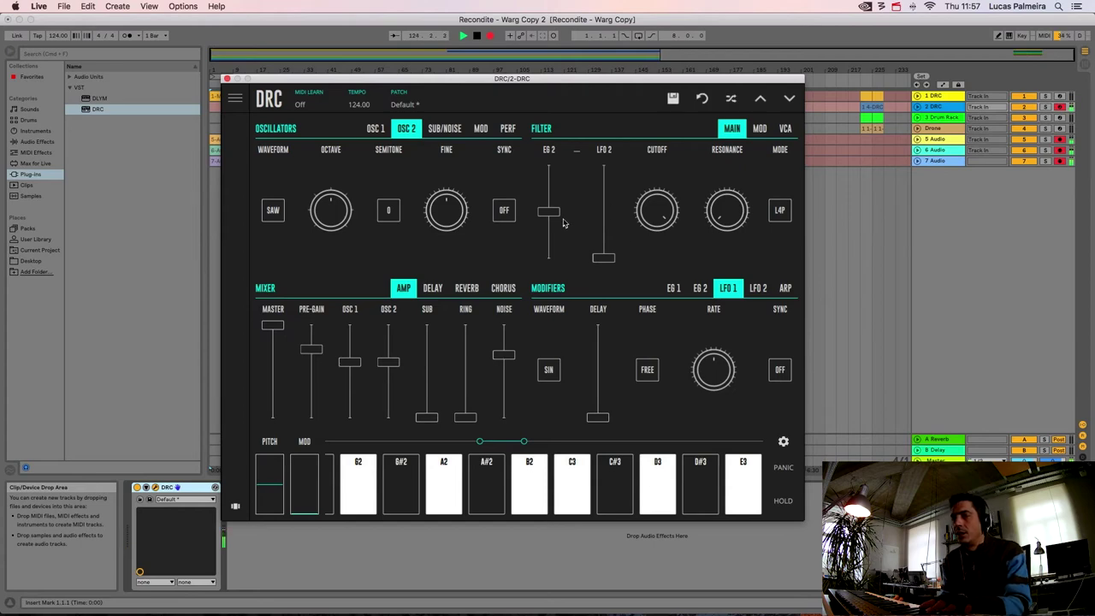
# Step: Lower the filter cutoff to about halfway, raise the resonance to about 0.17, and set the filter mode to L2P
pyautogui.moveTo(549, 211); pyautogui.dragTo(556, 216)
pyautogui.moveTo(675, 213); pyautogui.dragTo(669, 241)
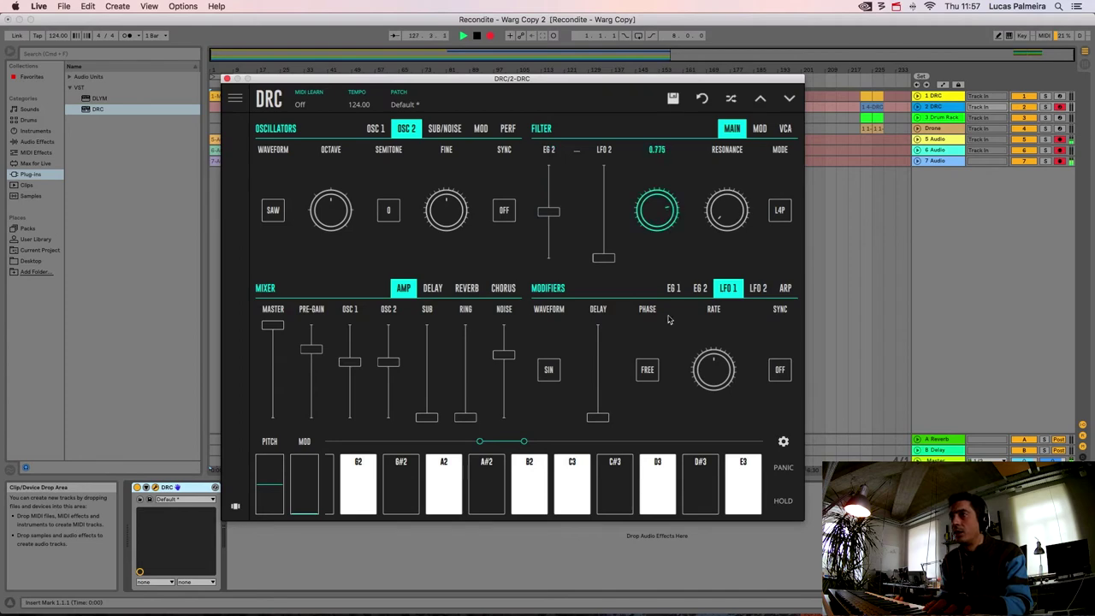
pyautogui.moveTo(669, 319); pyautogui.dragTo(665, 357)
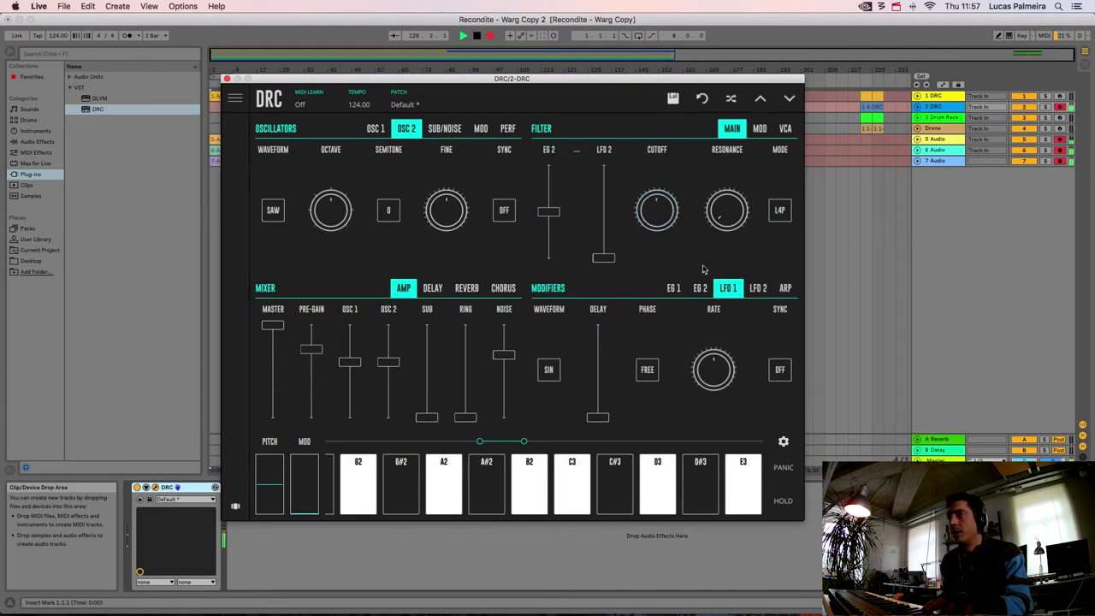
pyautogui.moveTo(729, 216); pyautogui.dragTo(730, 217)
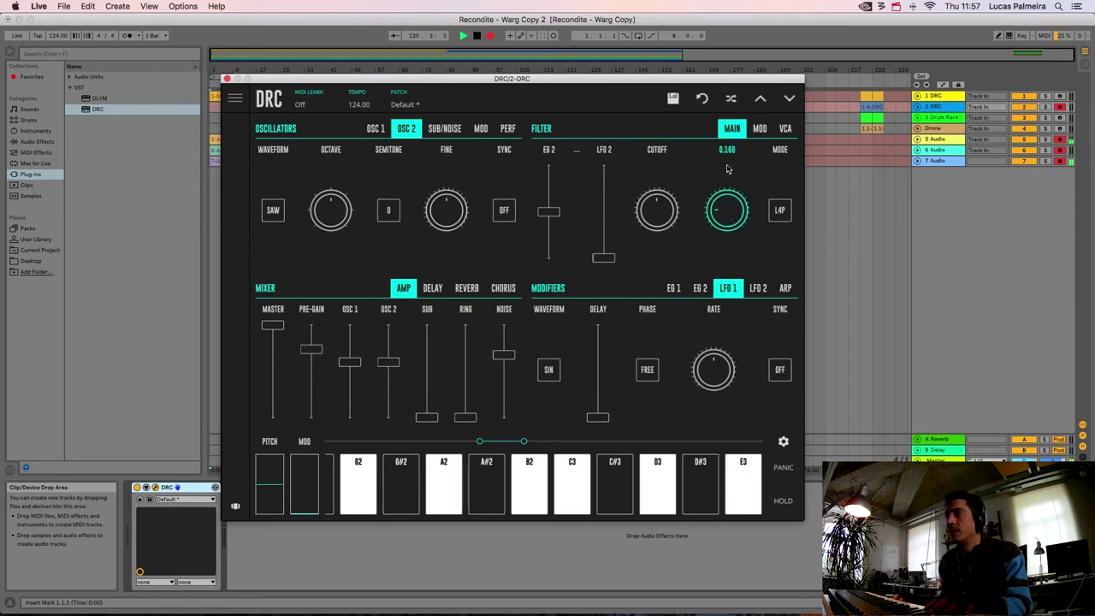
pyautogui.moveTo(727, 169); pyautogui.dragTo(728, 170)
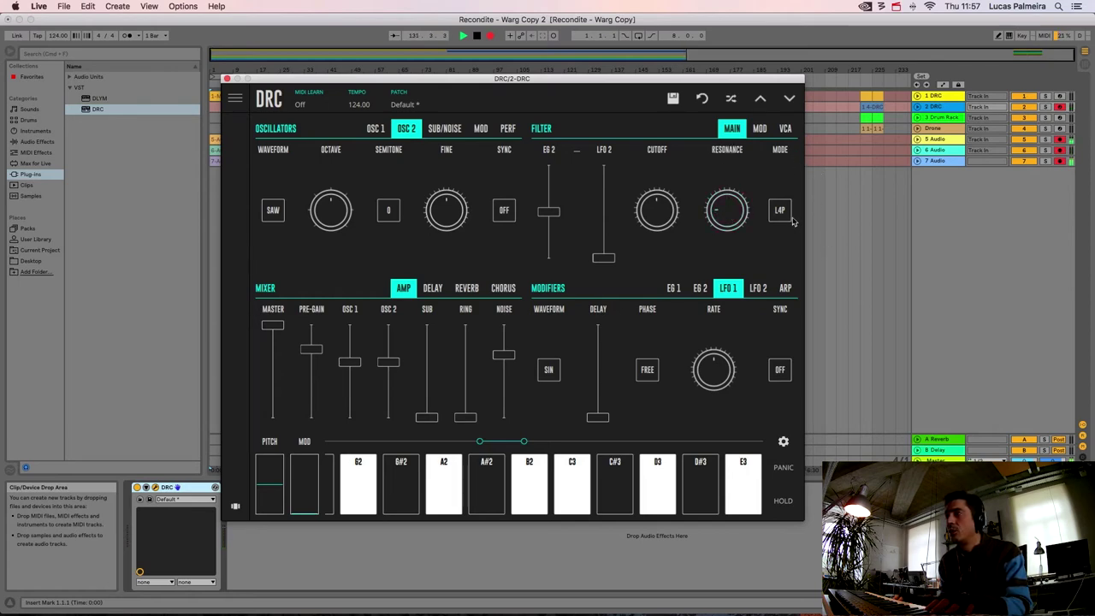
pyautogui.click(782, 212)
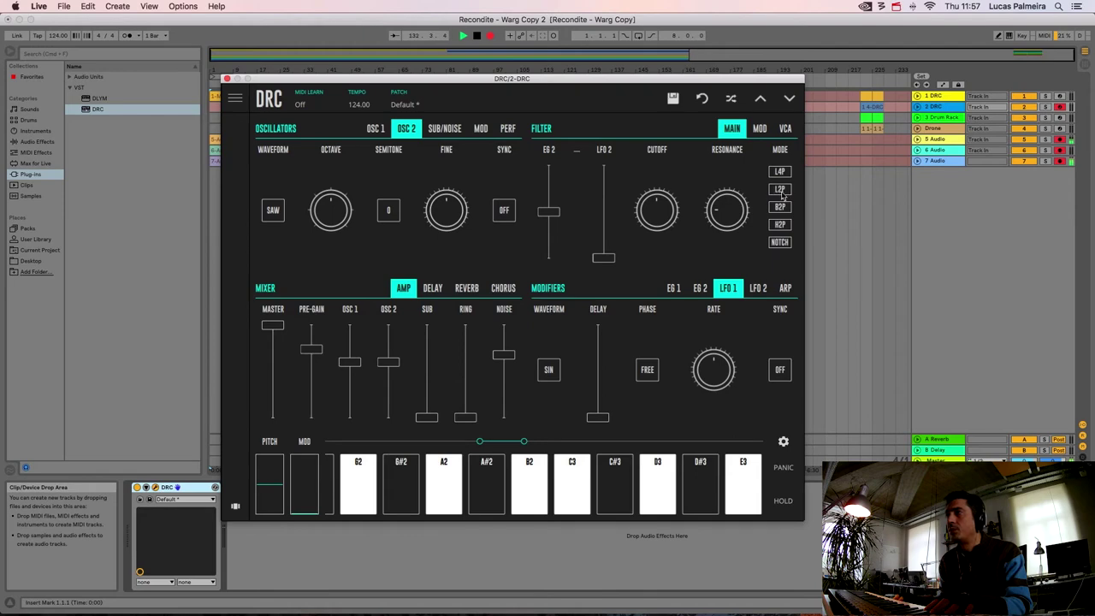
pyautogui.click(780, 190)
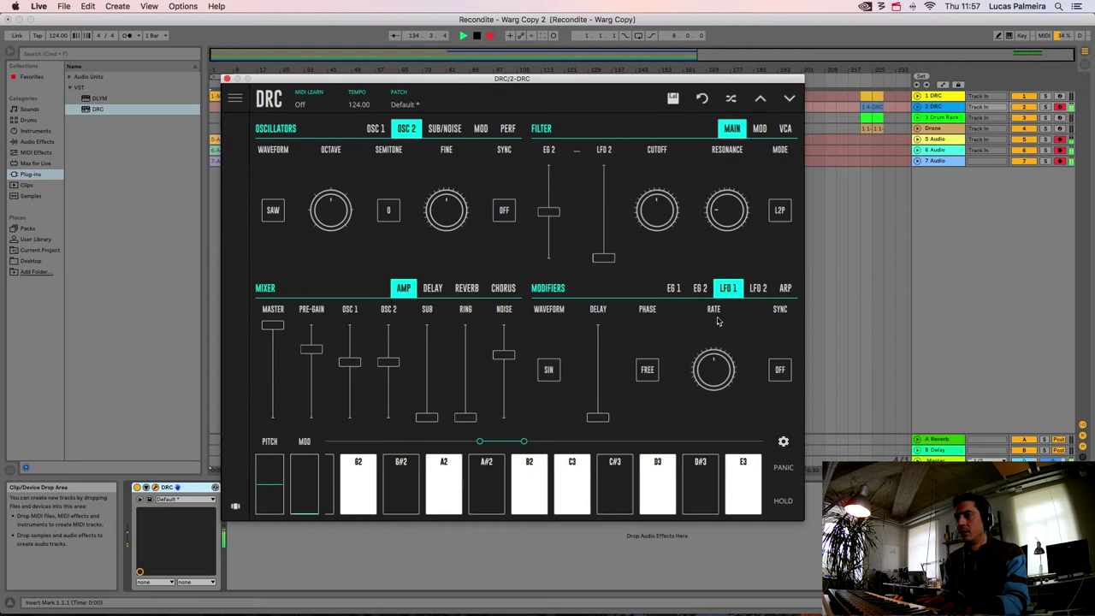
# Step: Set EG 1's sustain to zero and lower its release slightly to about a quarter
pyautogui.click(674, 288)
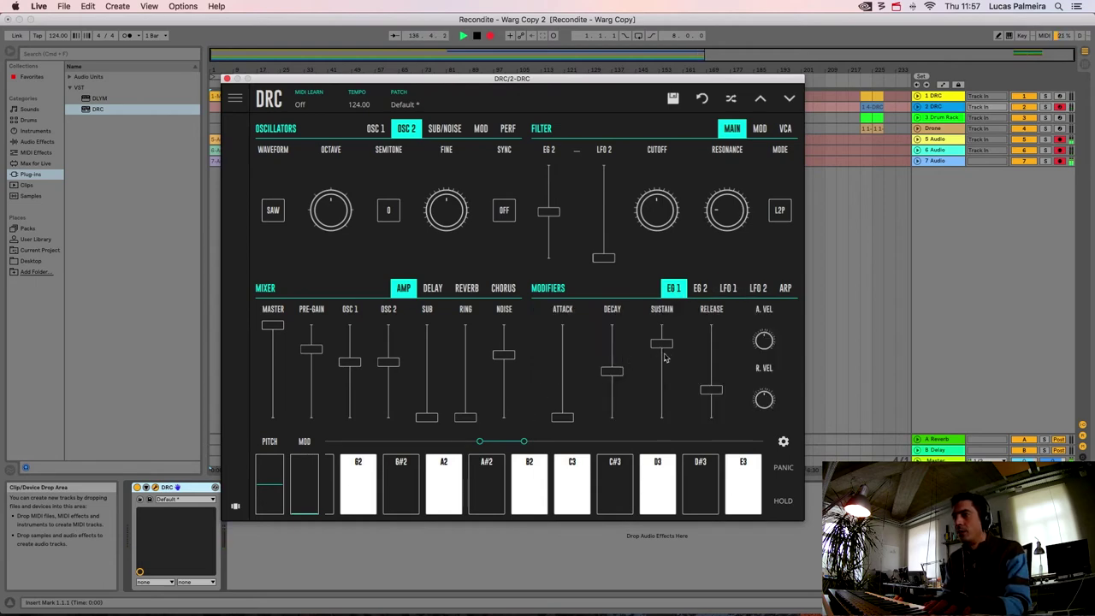
pyautogui.moveTo(662, 343); pyautogui.dragTo(661, 417)
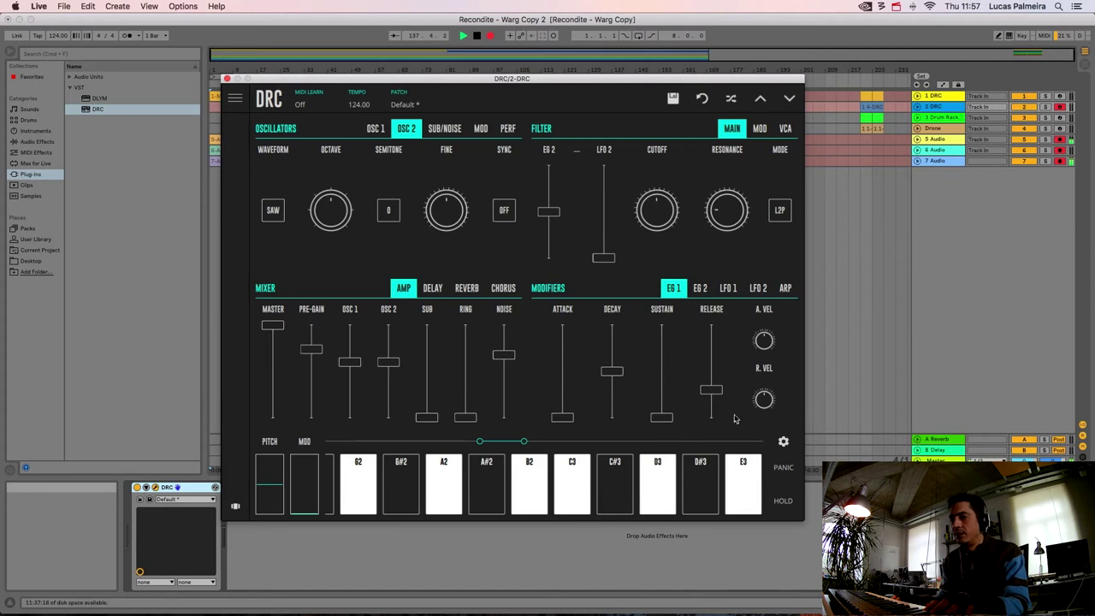
pyautogui.moveTo(719, 394); pyautogui.dragTo(717, 397)
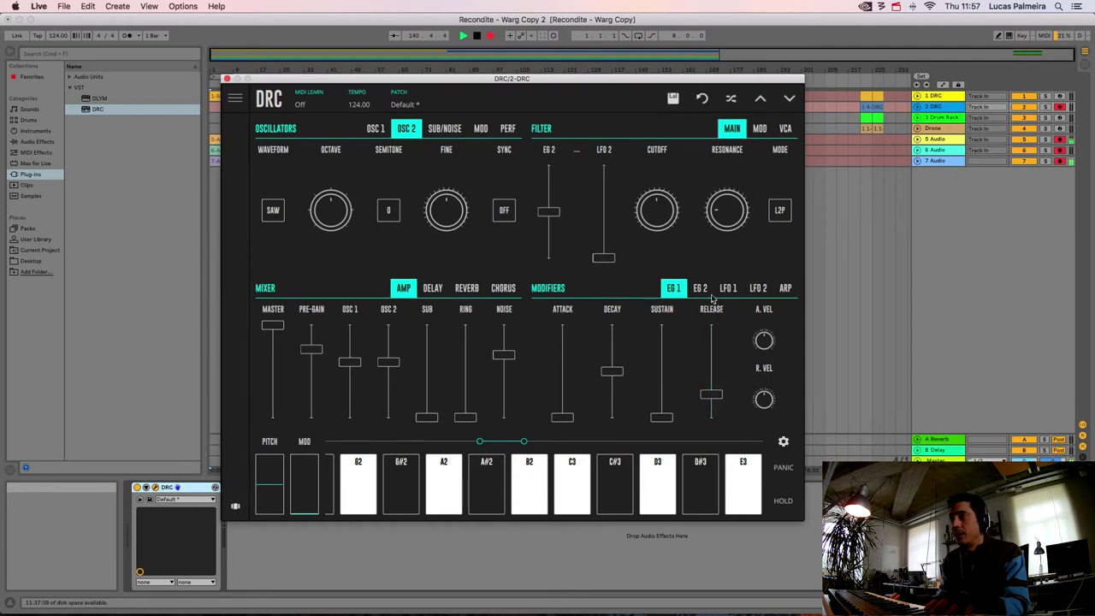
# Step: On EG 2, set the decay to 0.144, the sustain to zero and the release to about a third
pyautogui.click(701, 289)
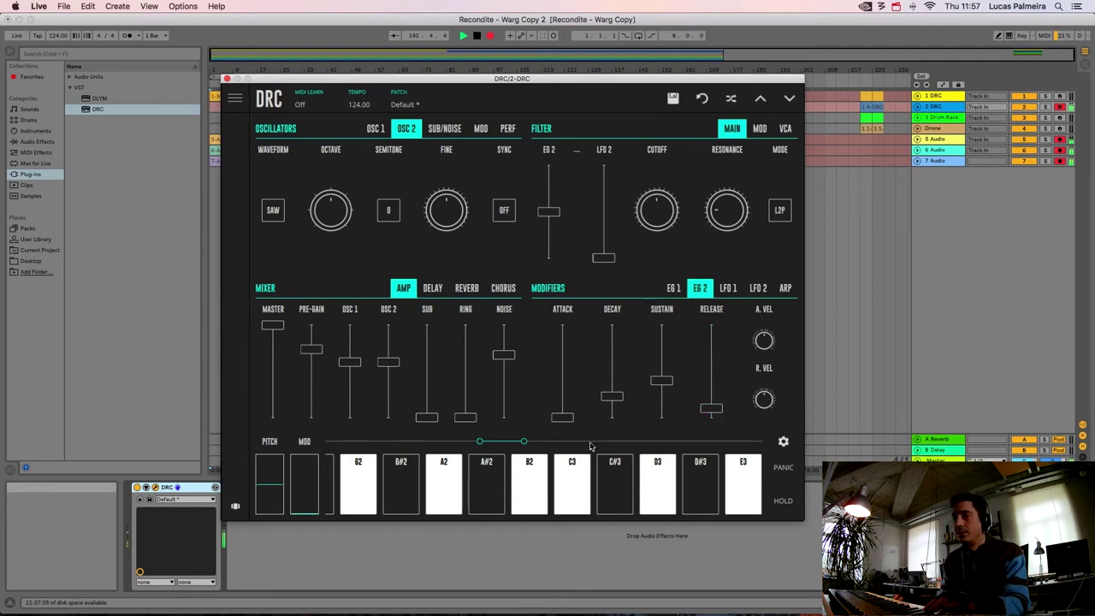
pyautogui.moveTo(610, 397); pyautogui.dragTo(610, 409)
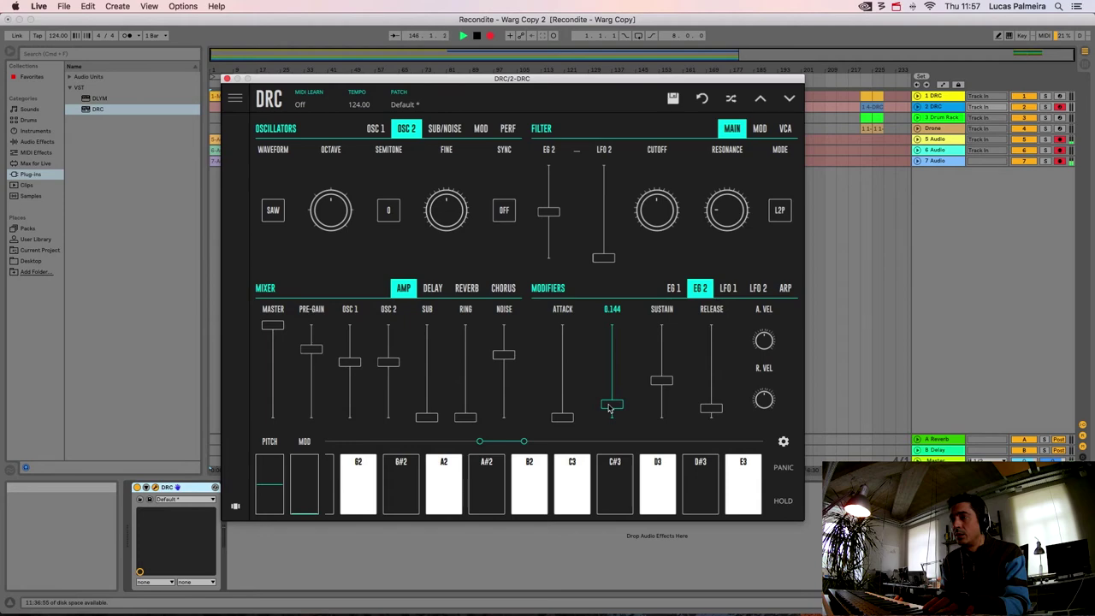
pyautogui.moveTo(610, 409); pyautogui.dragTo(715, 390)
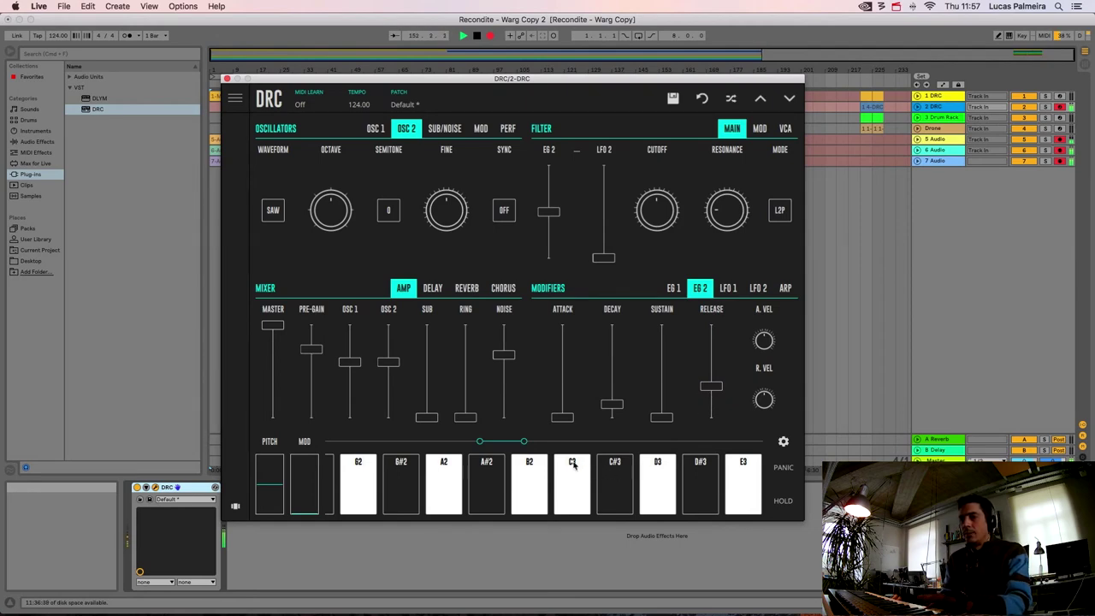
# Step: Set the reverb amount to about 0.3 and its decay to about 0.5, and close the plug-in window
pyautogui.click(467, 288)
pyautogui.moveTo(493, 417); pyautogui.dragTo(490, 393)
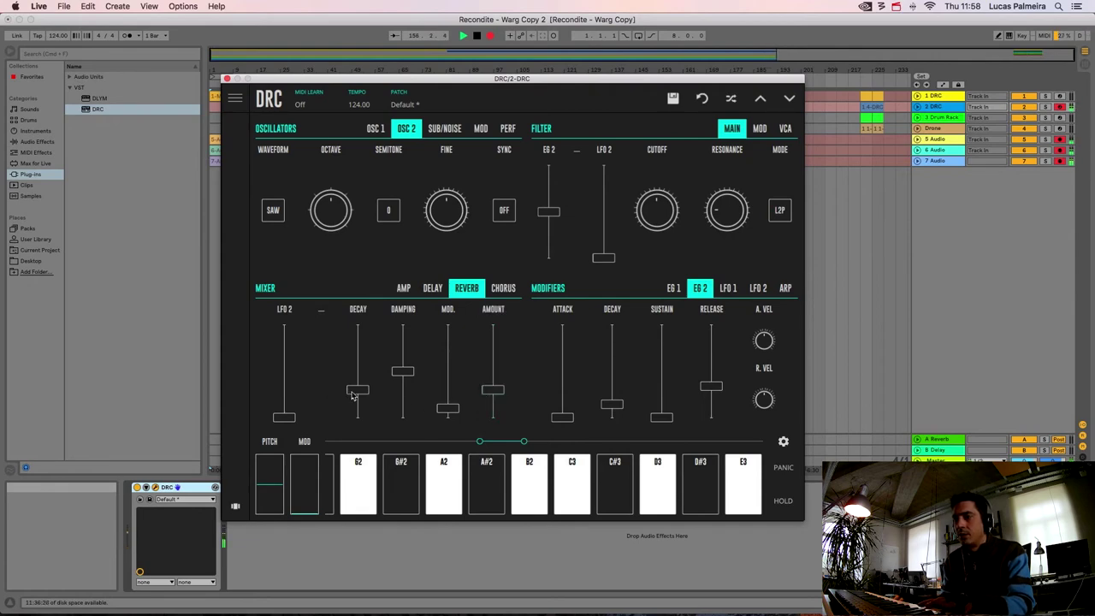
pyautogui.moveTo(352, 395); pyautogui.dragTo(357, 374)
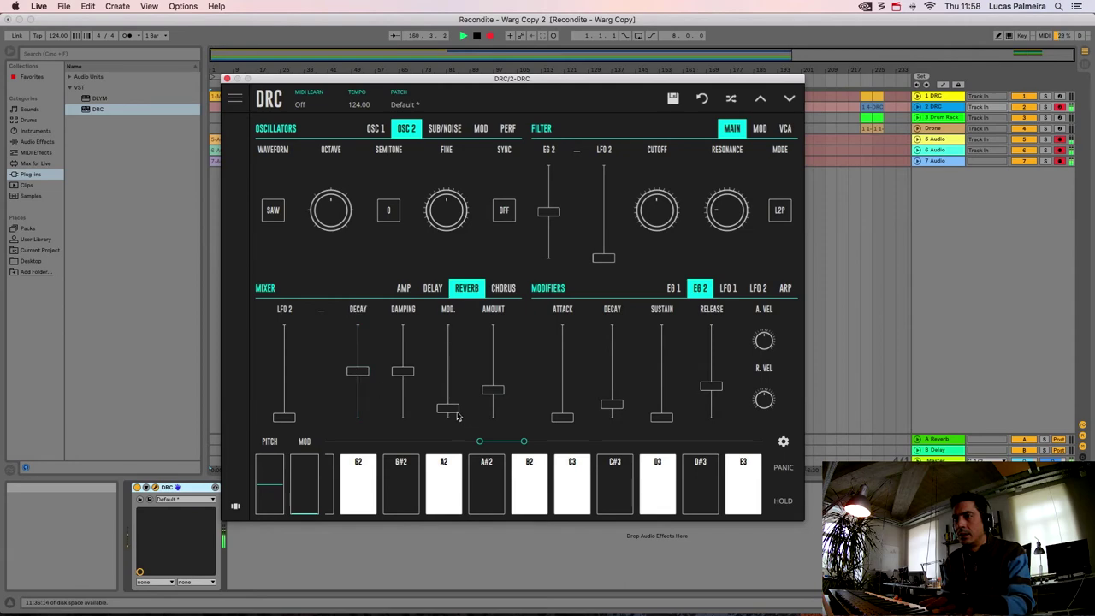
pyautogui.moveTo(458, 415)
pyautogui.mouseDown()
pyautogui.moveTo(456, 395)
pyautogui.moveTo(452, 413)
pyautogui.mouseUp()
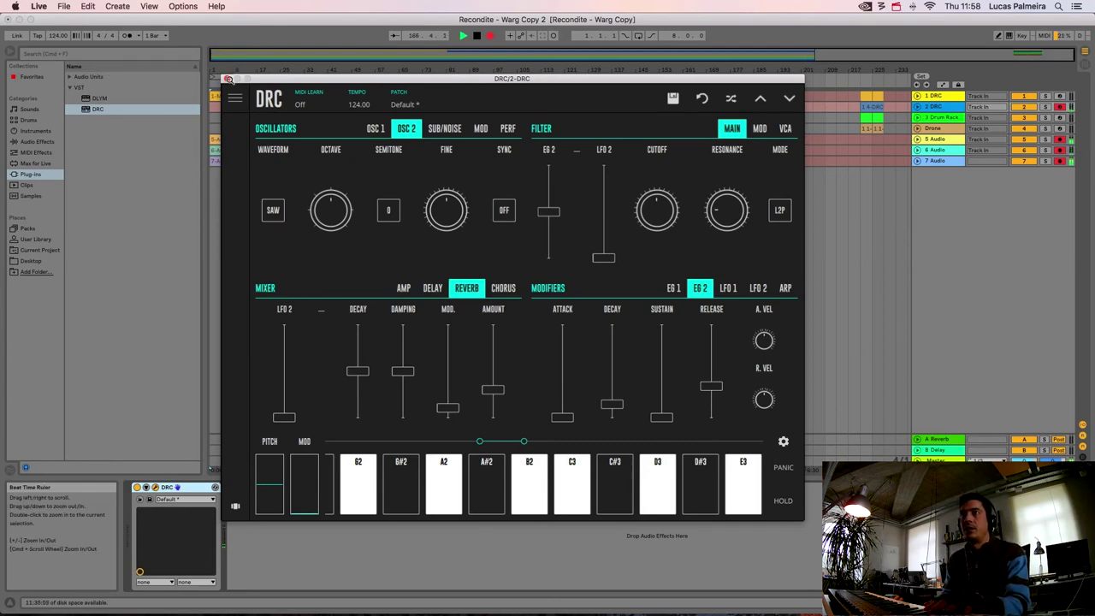
pyautogui.click(227, 79)
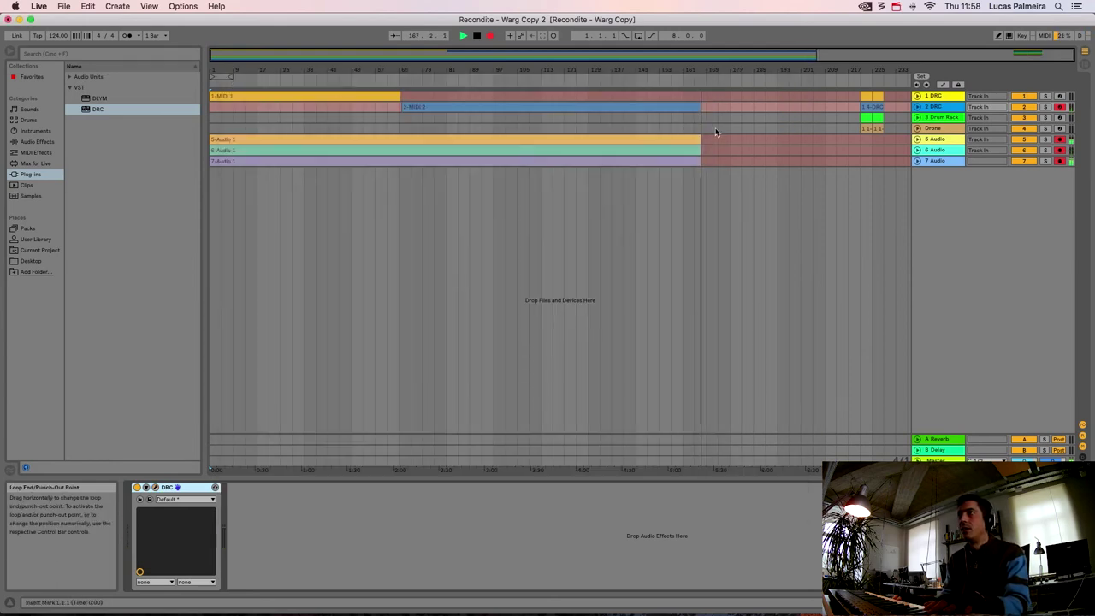
# Step: Disarm the second DRC track, pause arrangement recording to move the first four tracks' late clips back to bar 181, and resume recording
pyautogui.click(1059, 107)
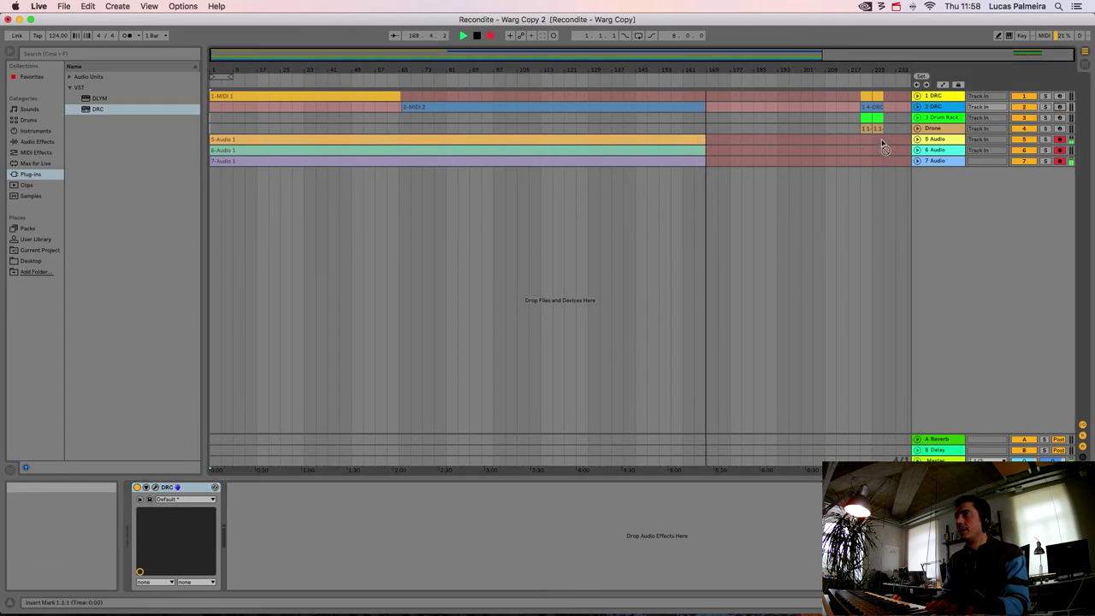
pyautogui.press('F9')
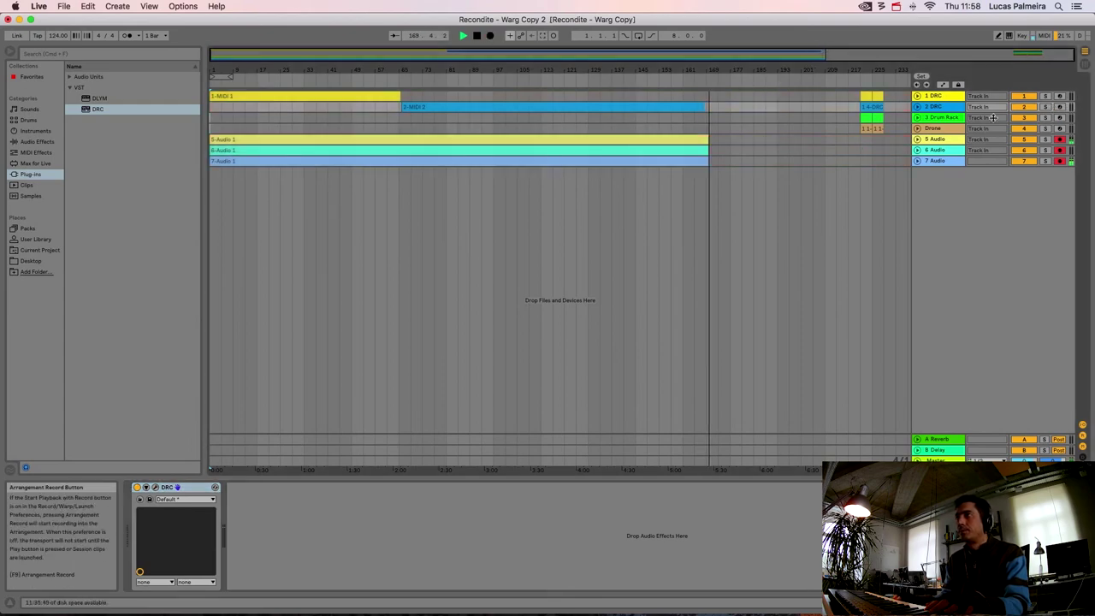
pyautogui.moveTo(880, 142); pyautogui.dragTo(743, 96)
pyautogui.press('F9')
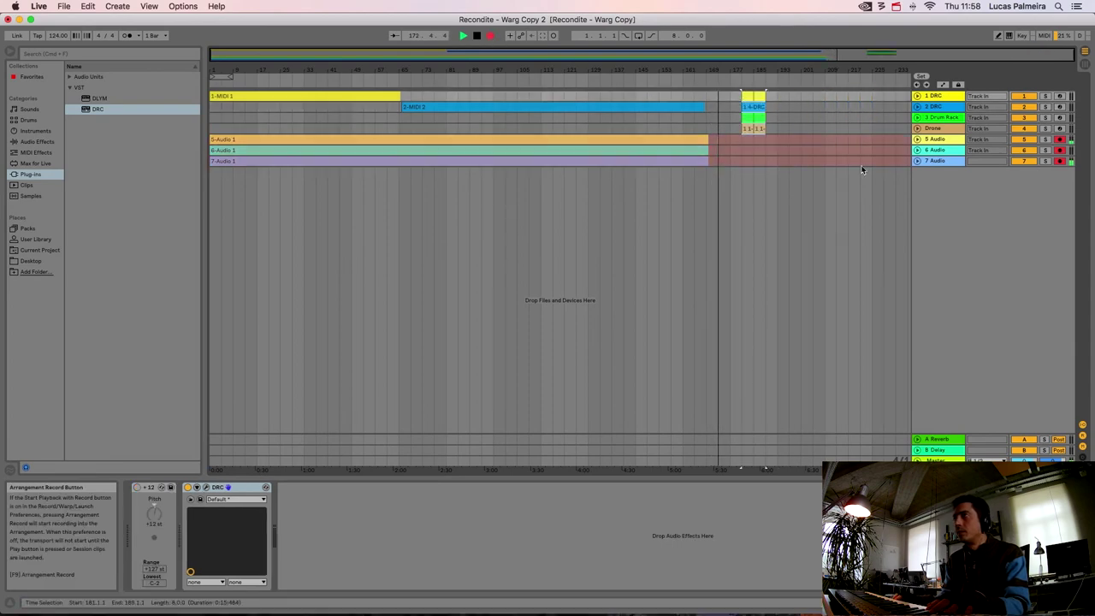
# Step: Reopen the second track's DRC to check LFO 1's rate with the window moved clear of the tracks, and close it
pyautogui.press('Down')
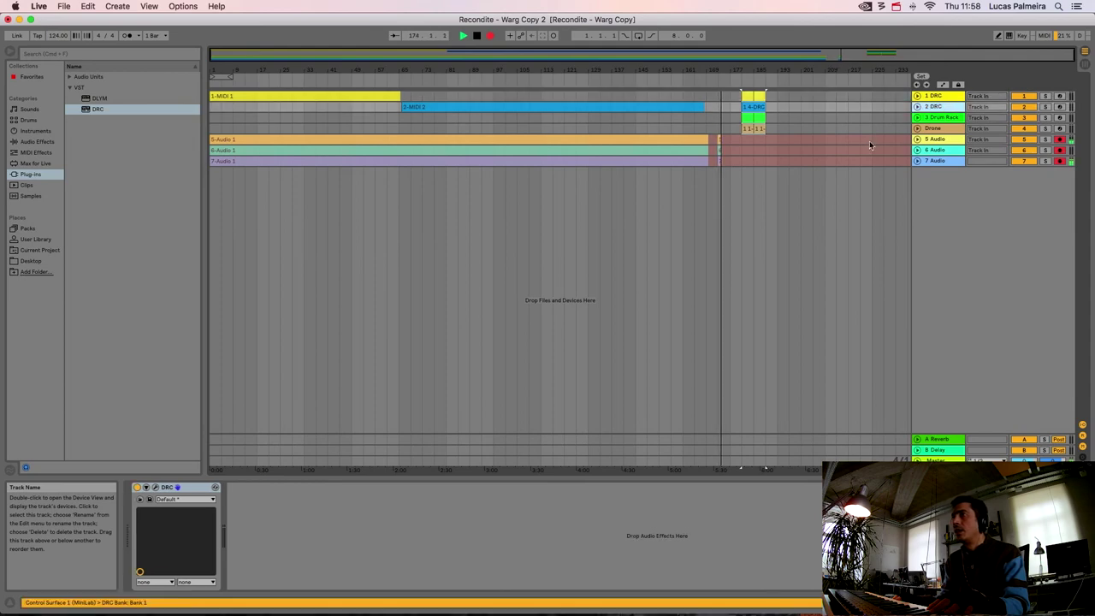
pyautogui.click(155, 487)
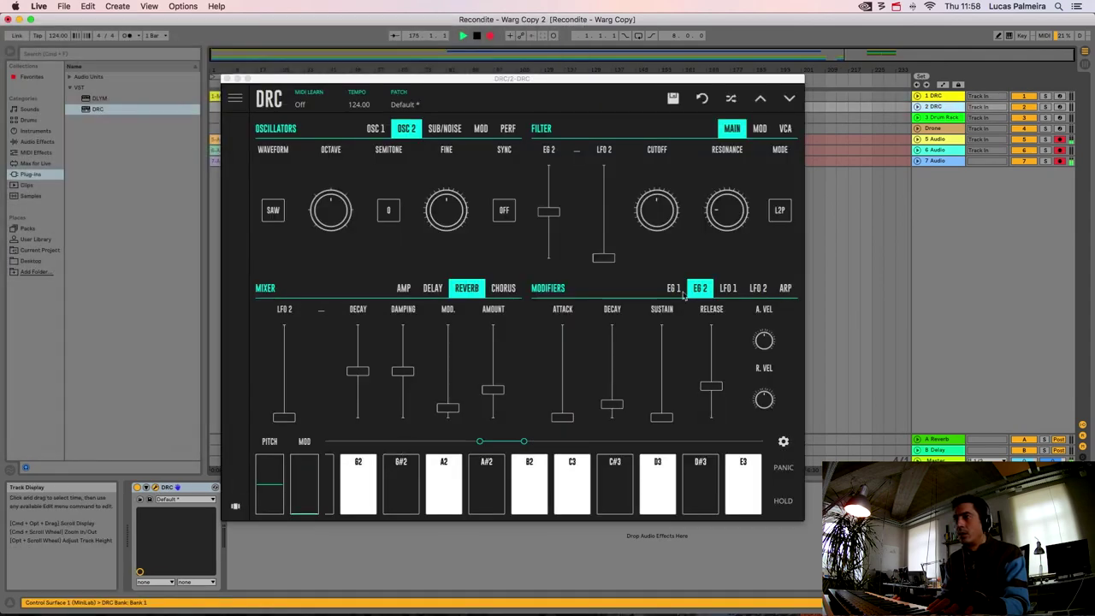
pyautogui.click(732, 289)
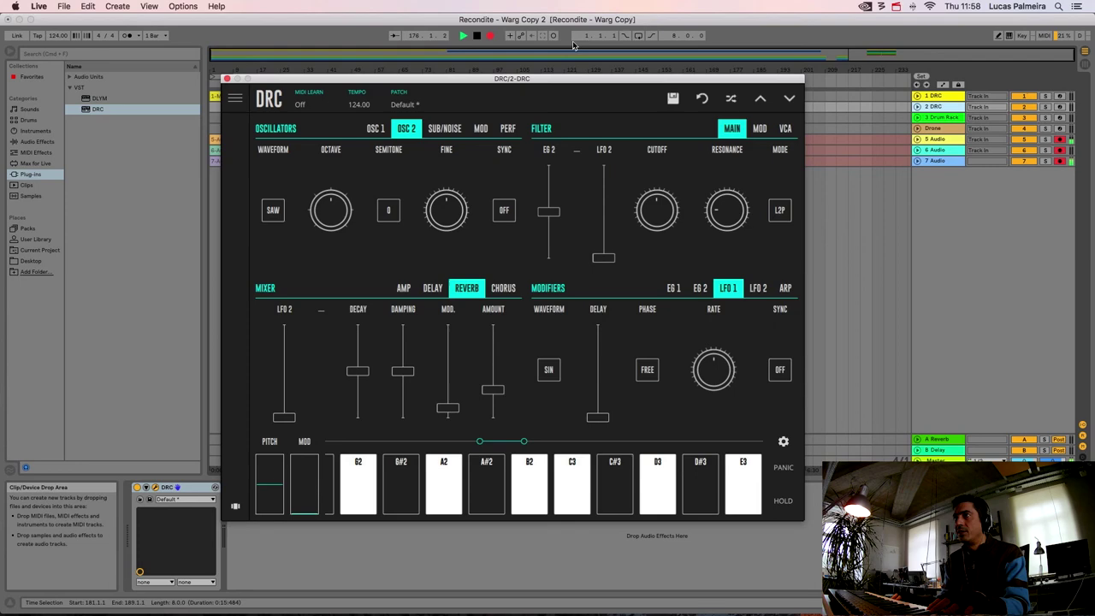
pyautogui.moveTo(532, 78); pyautogui.dragTo(592, 178)
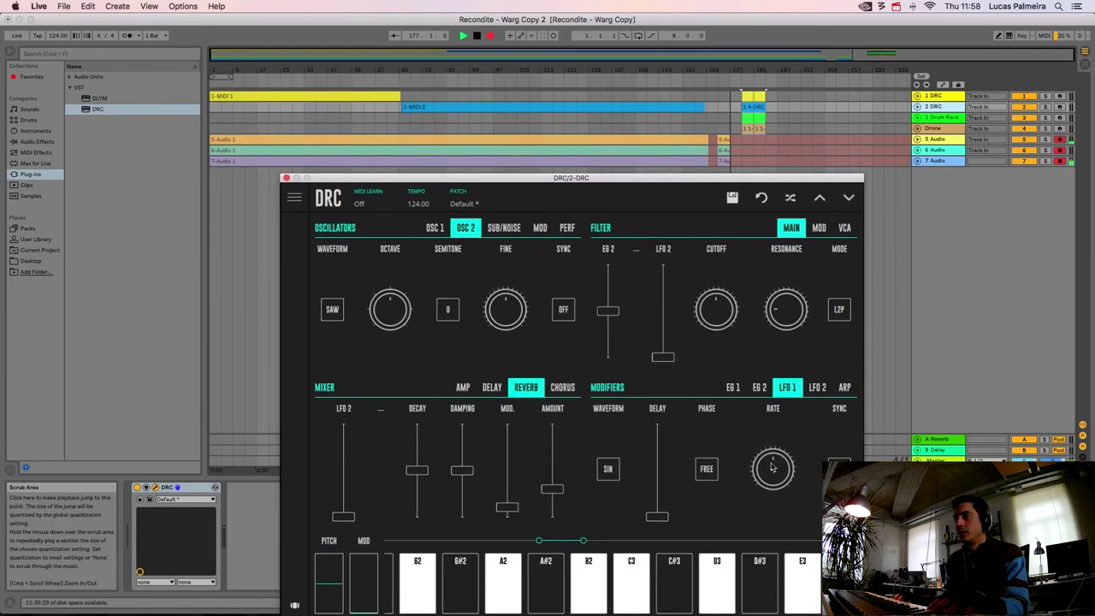
pyautogui.moveTo(772, 466)
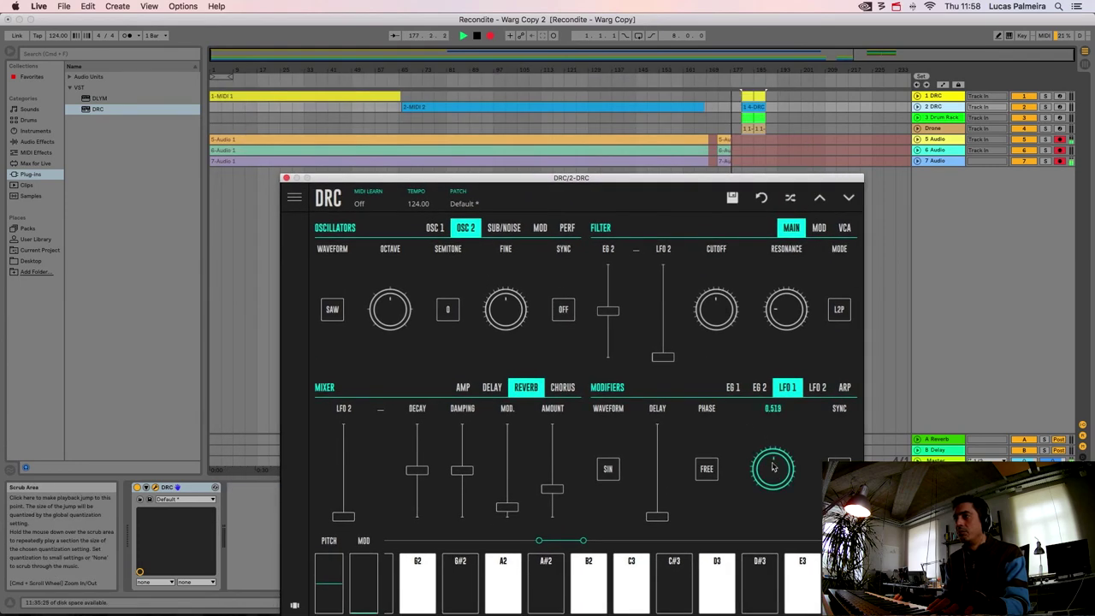
pyautogui.click(287, 178)
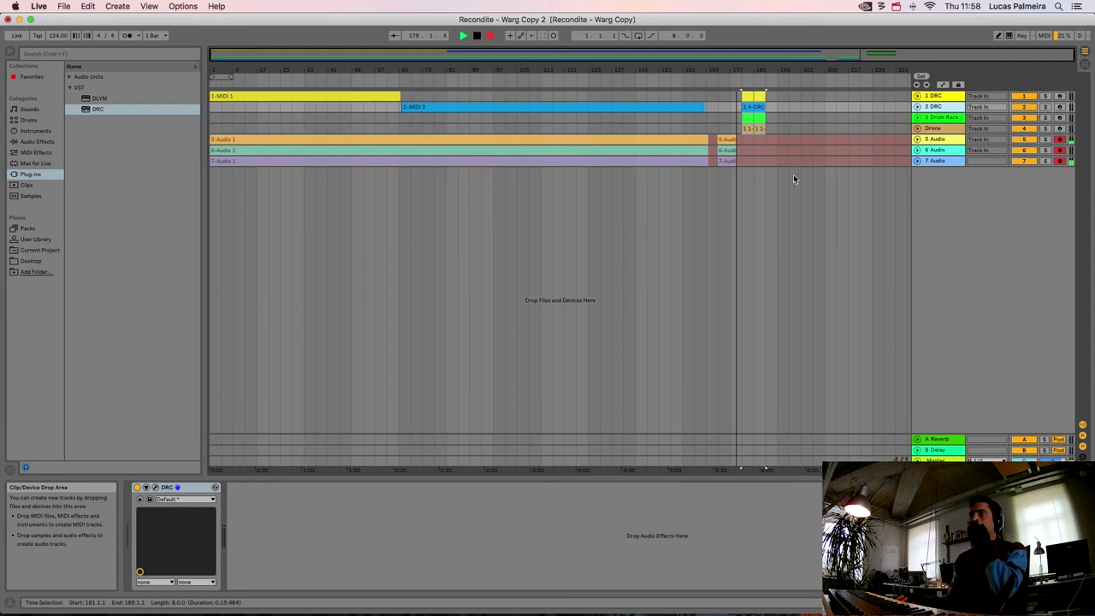